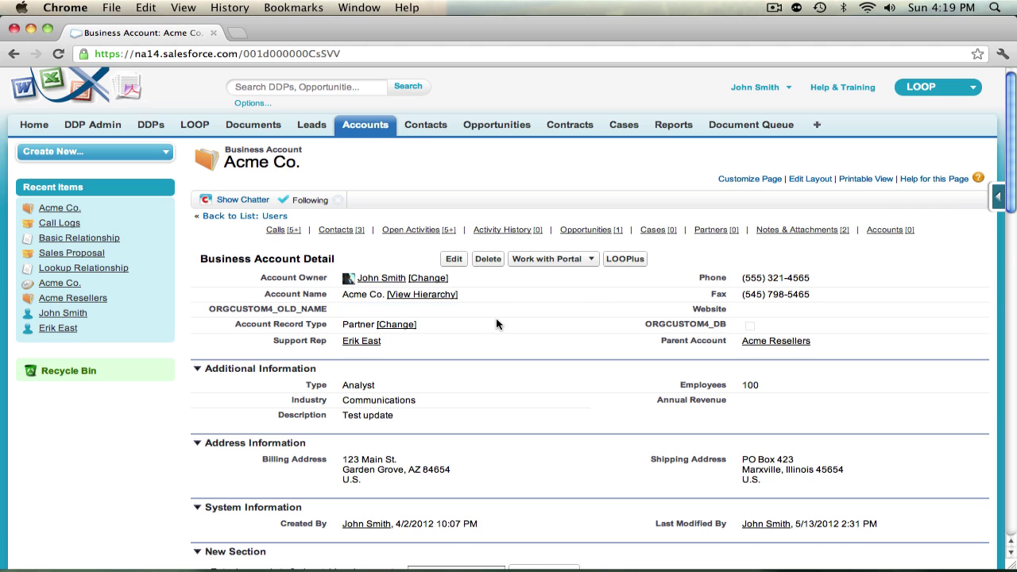
# Review the Calls listed on the Acme Co. account and open the Call Logs DDP
pyautogui.scroll(-10, 508, 368)
pyautogui.scroll(-1, 513, 397)
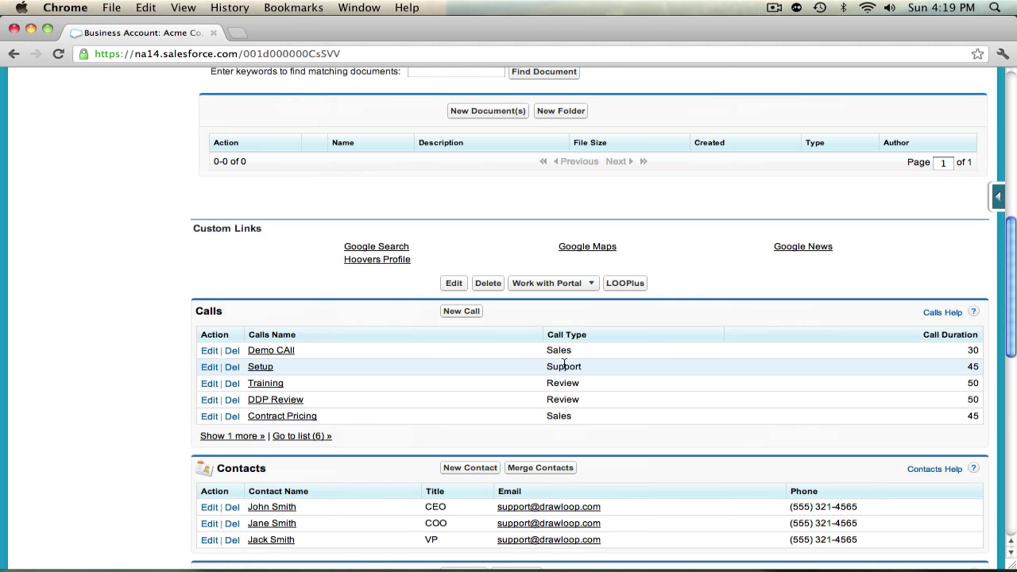
pyautogui.scroll(5, 484, 341)
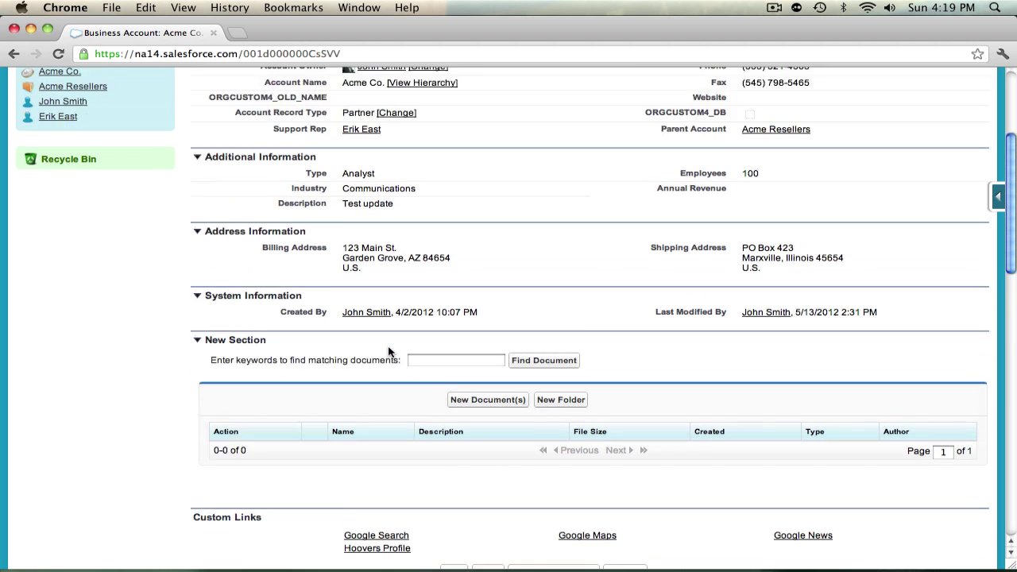
pyautogui.scroll(4, 389, 352)
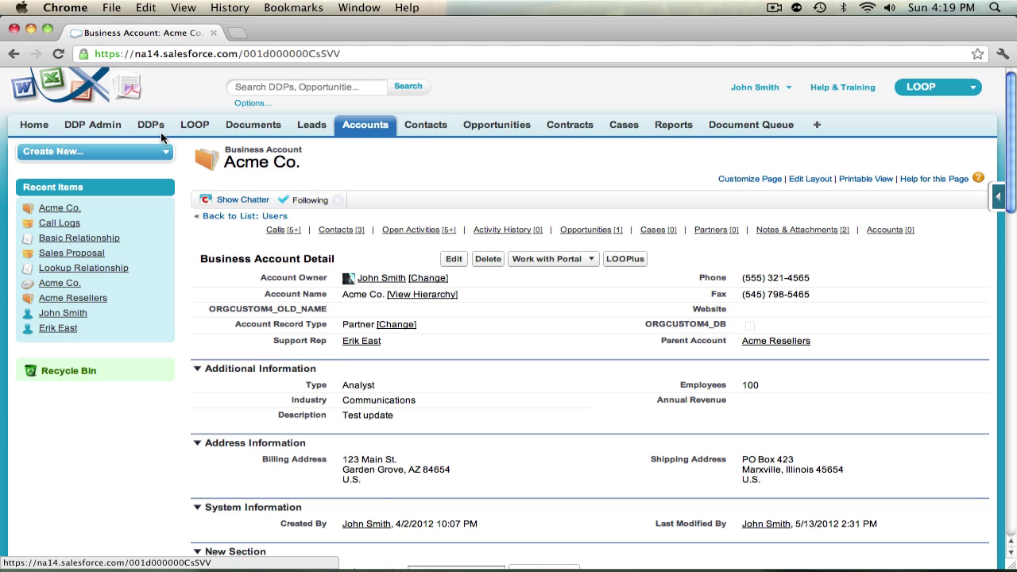
pyautogui.click(151, 124)
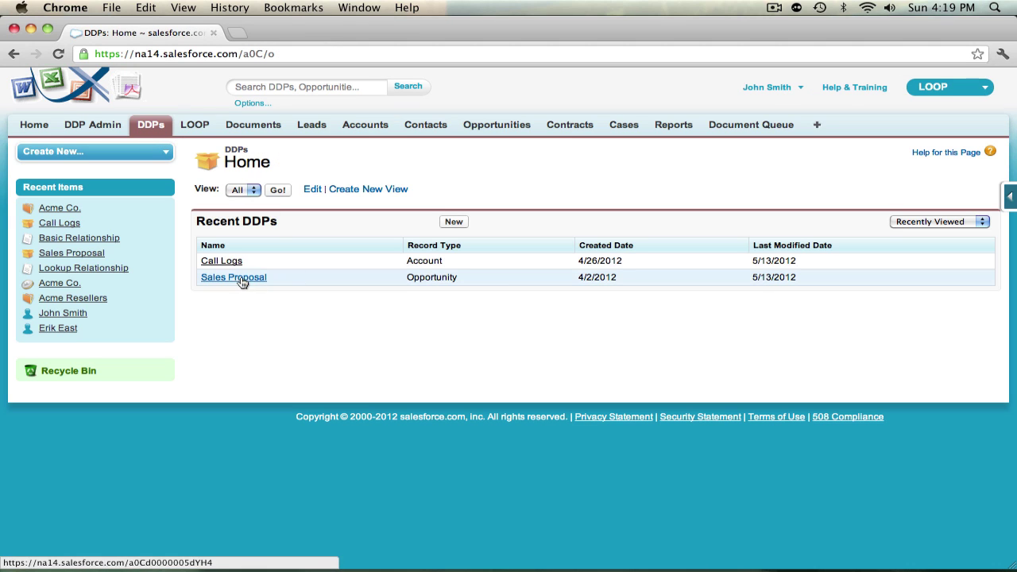
pyautogui.click(228, 262)
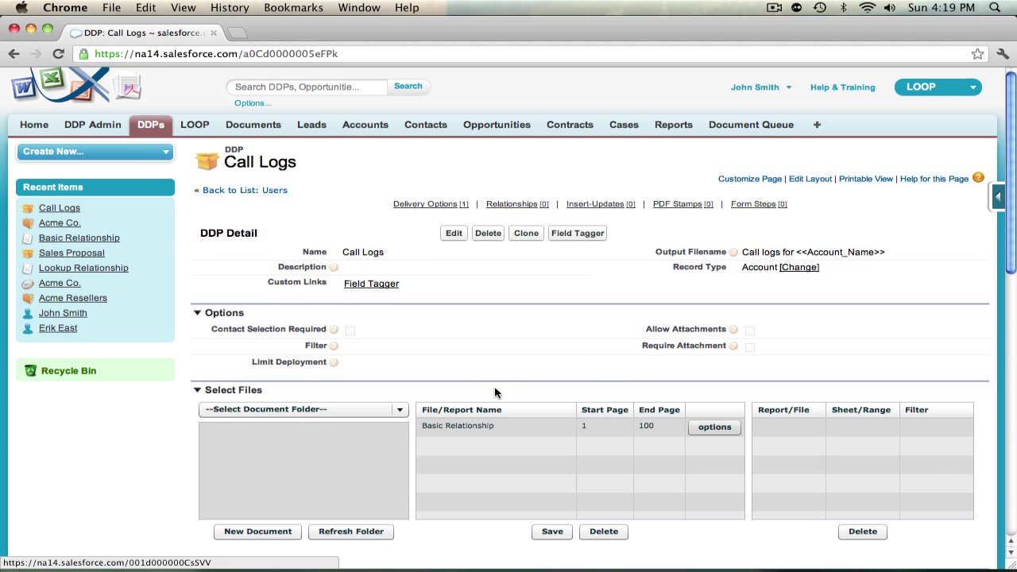
# Start a new relationship on the Call Logs DDP for Calls__c, related by Account
pyautogui.scroll(-10, 495, 393)
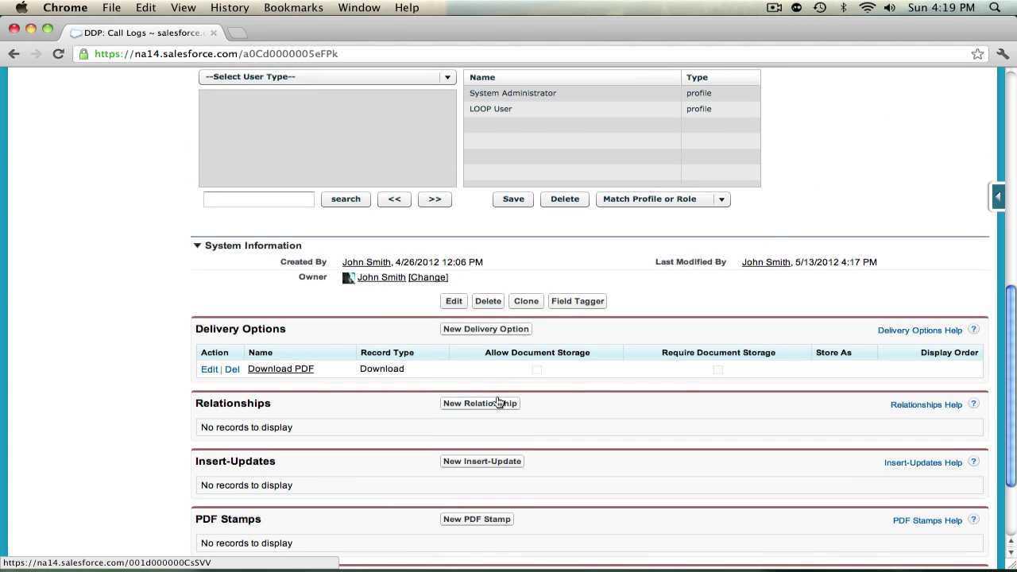
pyautogui.click(495, 404)
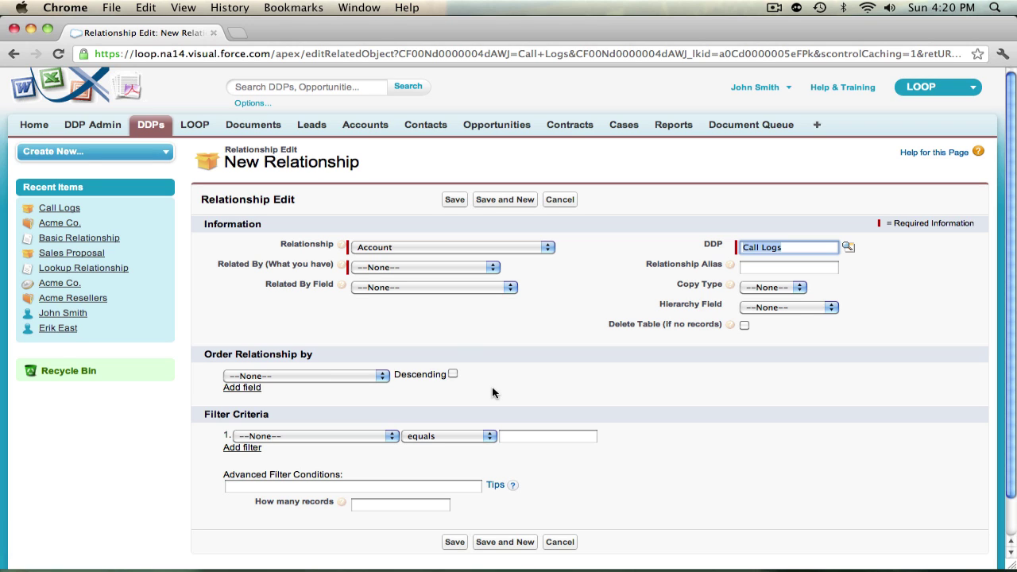
pyautogui.click(436, 249)
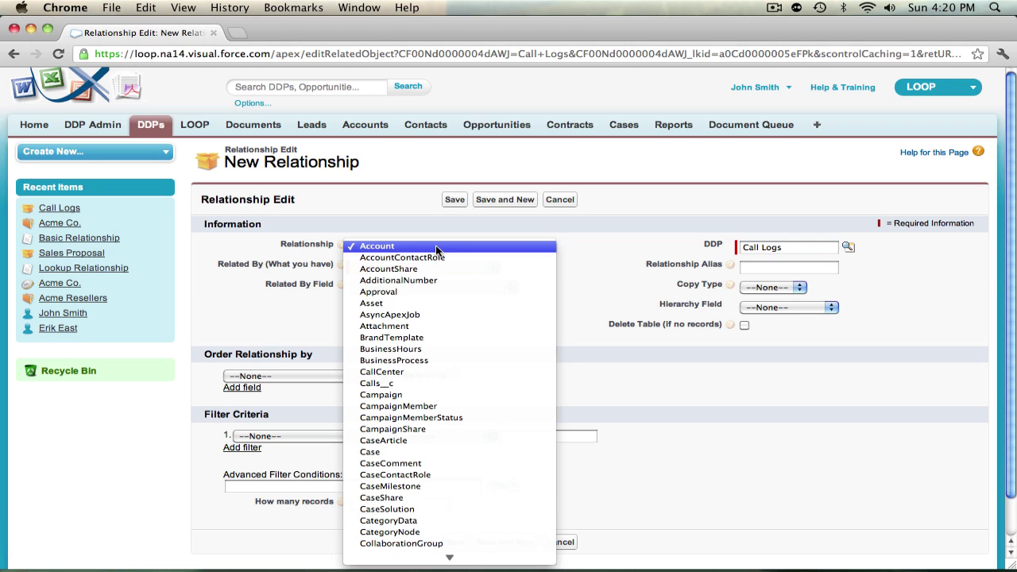
pyautogui.click(449, 381)
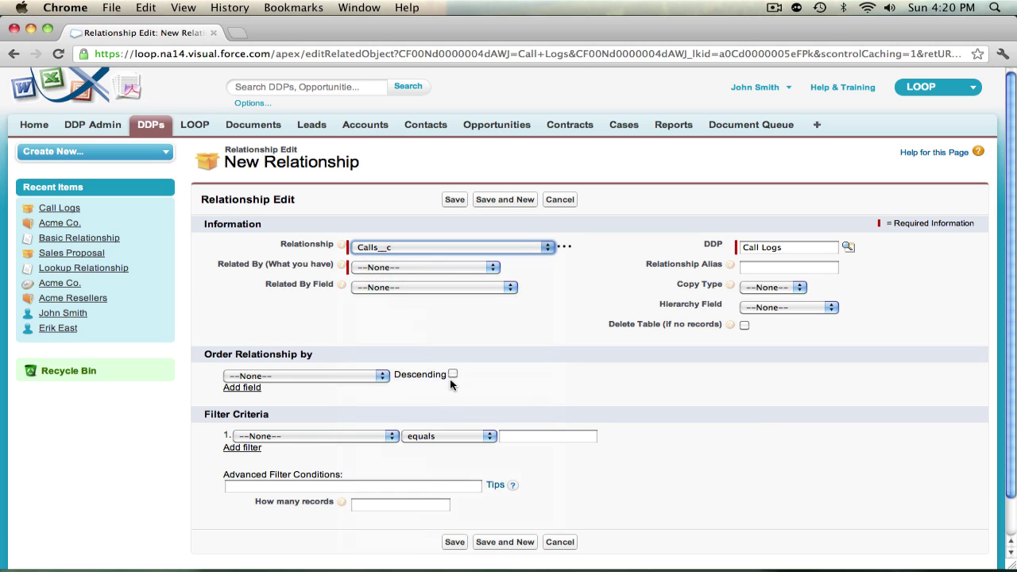
pyautogui.click(443, 267)
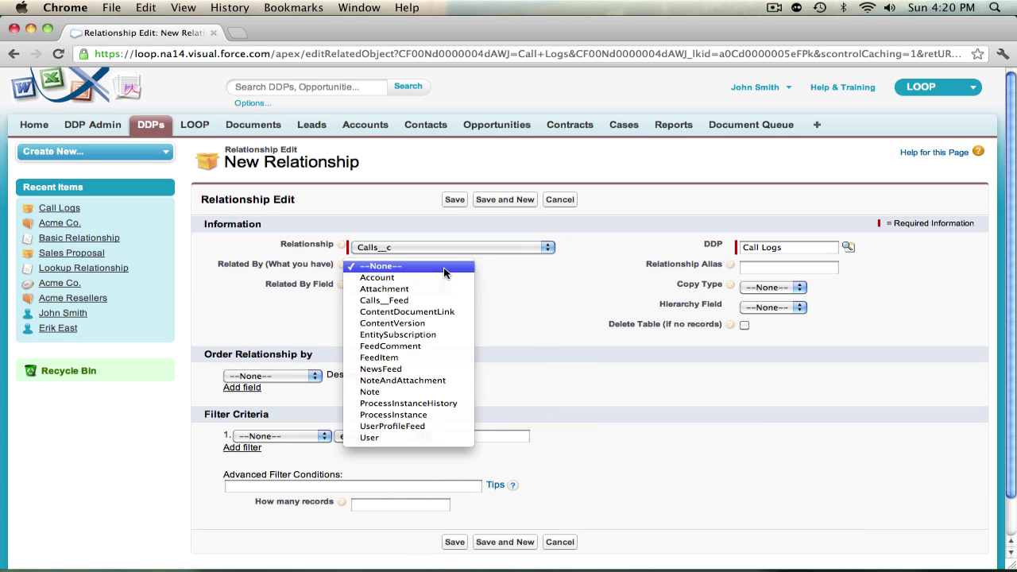
pyautogui.click(437, 278)
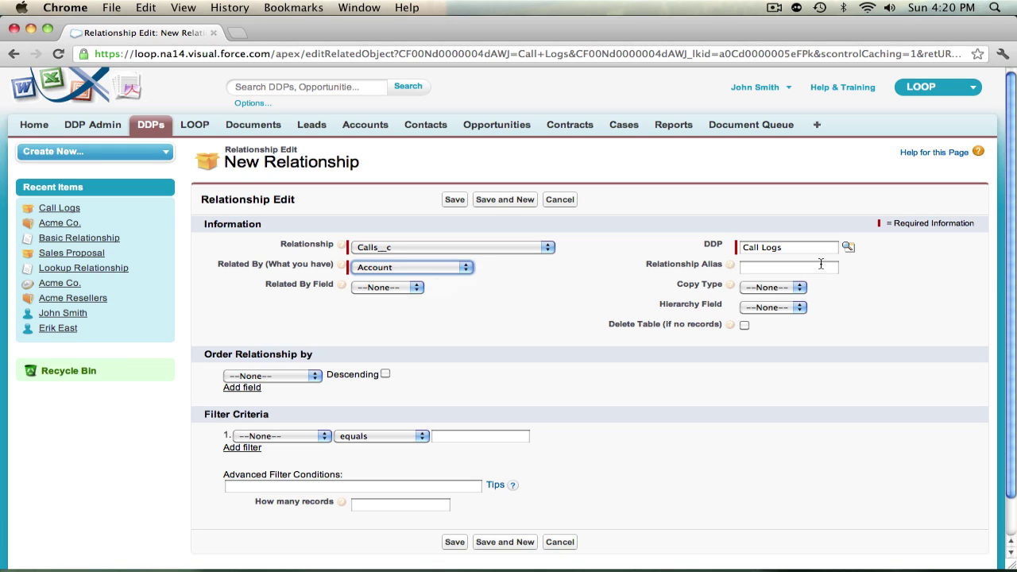
# Set the new relationship's alias to SalesCalls
pyautogui.click(820, 266)
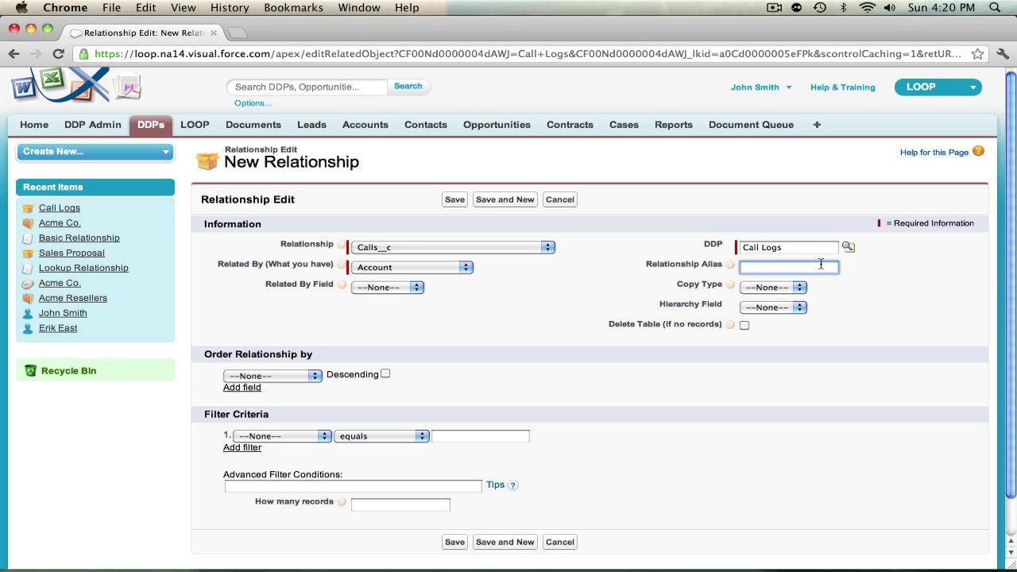
pyautogui.write('Sea')
pyautogui.press('BackSpace')
pyautogui.write('lesCalls')
# Add a filter criterion to the relationship so that Call_Type__c equals Sales
pyautogui.click(286, 438)
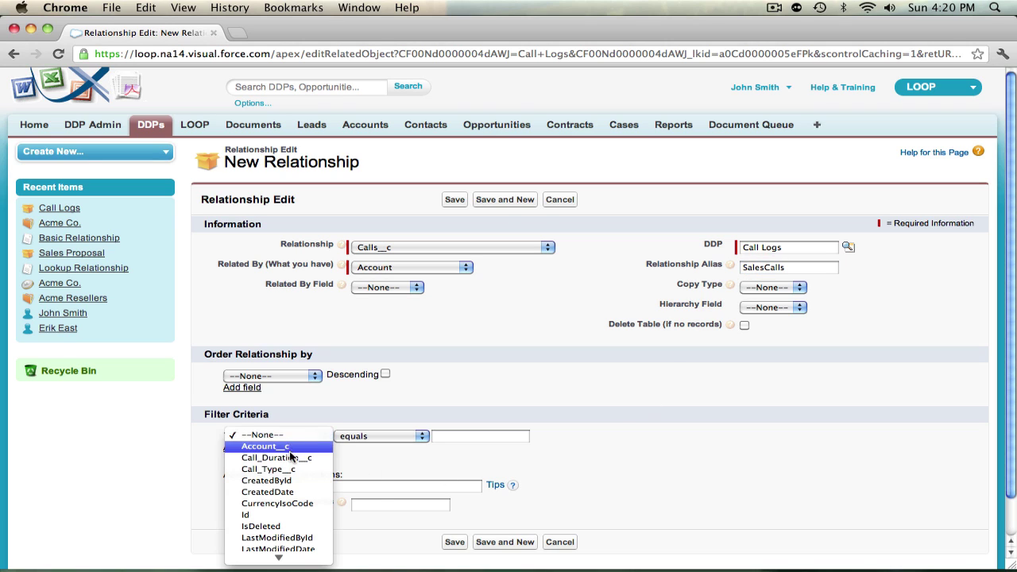
pyautogui.press('Escape')
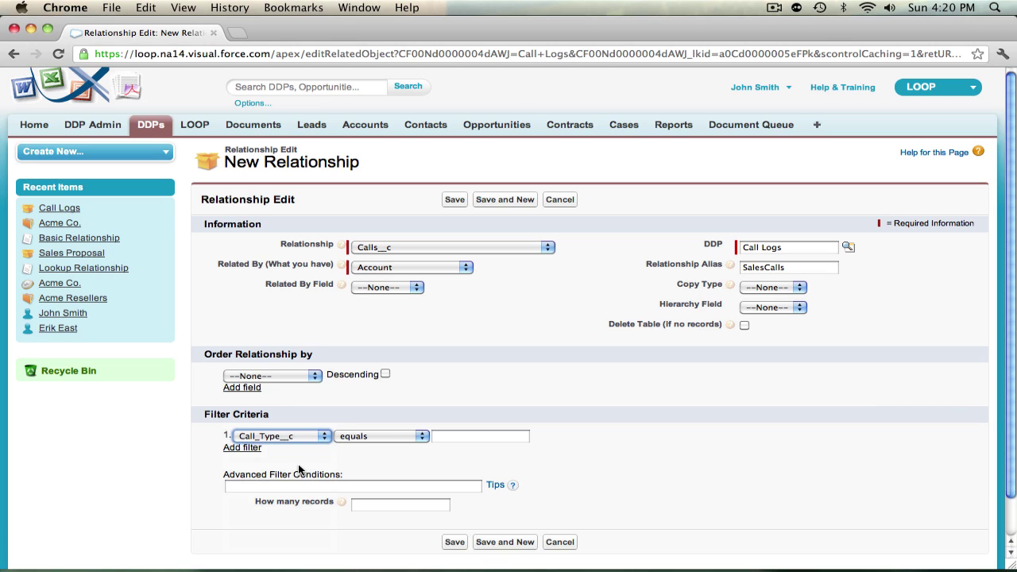
pyautogui.click(469, 441)
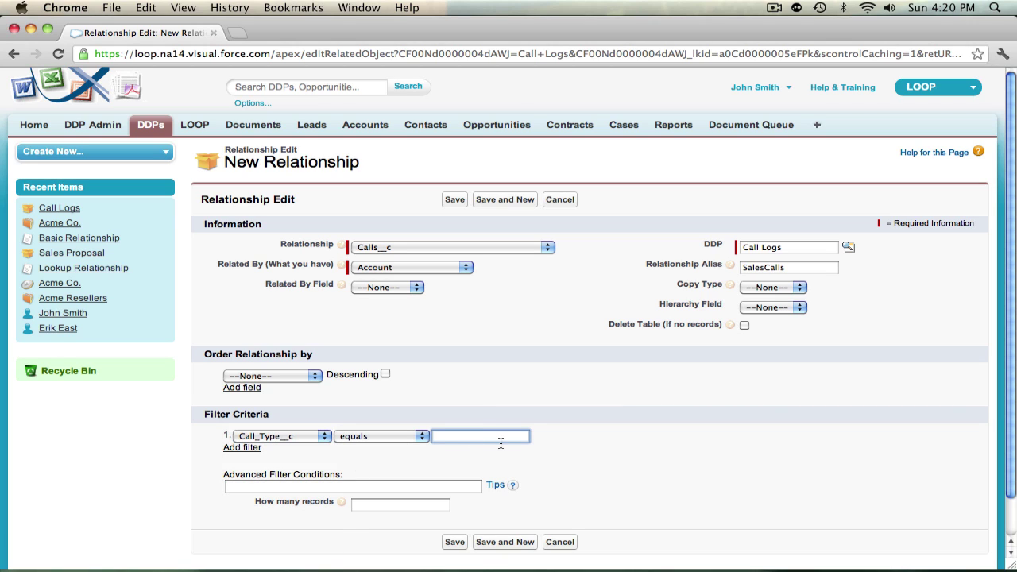
pyautogui.write('Sales')
pyautogui.press('BackSpace')
pyautogui.press('BackSpace')
pyautogui.press('BackSpace')
pyautogui.write('les')
# Order the relationship's records by Call_Duration__c in descending order
pyautogui.click(301, 375)
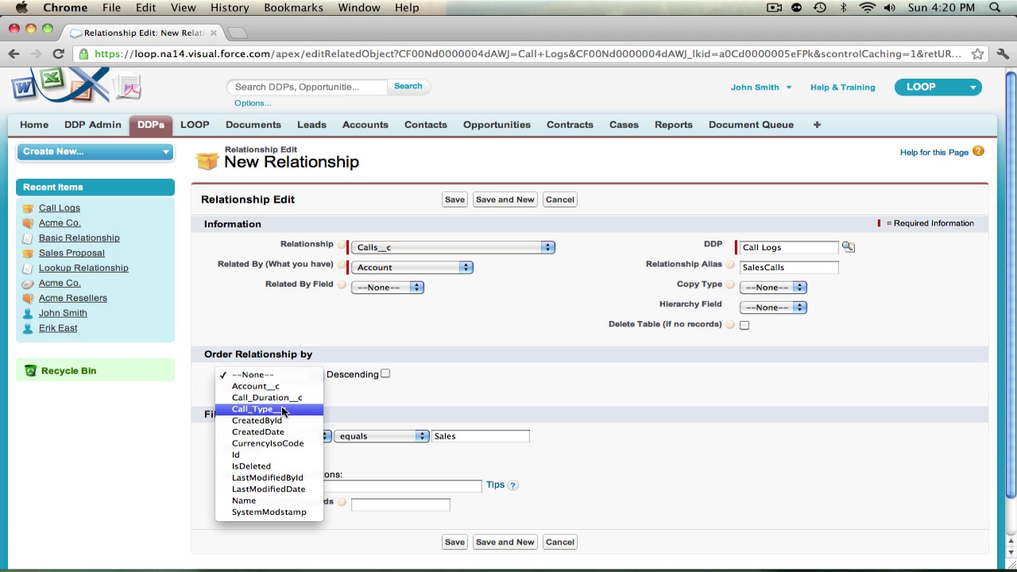
pyautogui.click(284, 397)
pyautogui.click(386, 375)
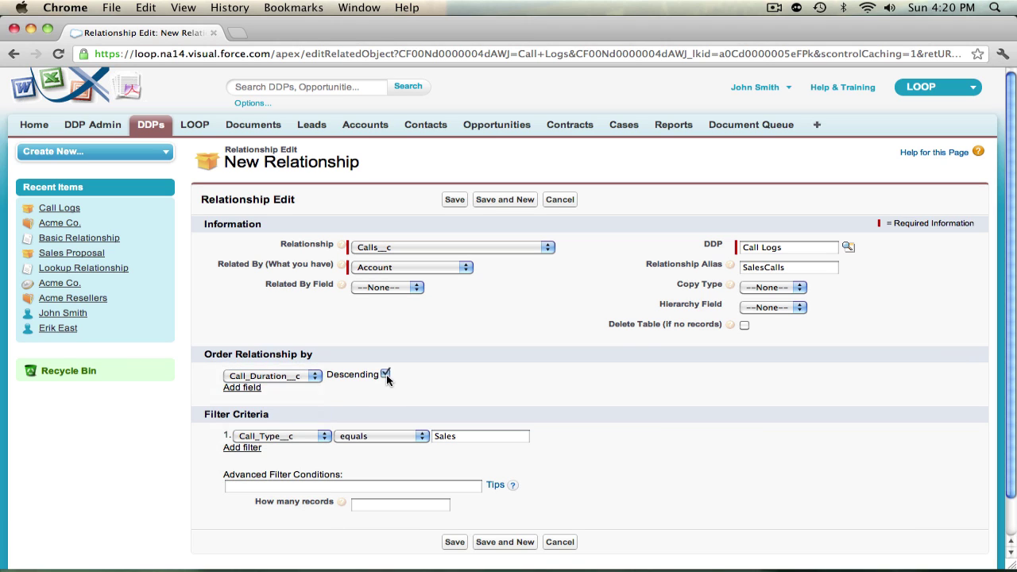
# Enable deleting the table if there are no records, set the copy type to Row, and save the relationship
pyautogui.click(744, 324)
pyautogui.click(767, 291)
pyautogui.click(769, 299)
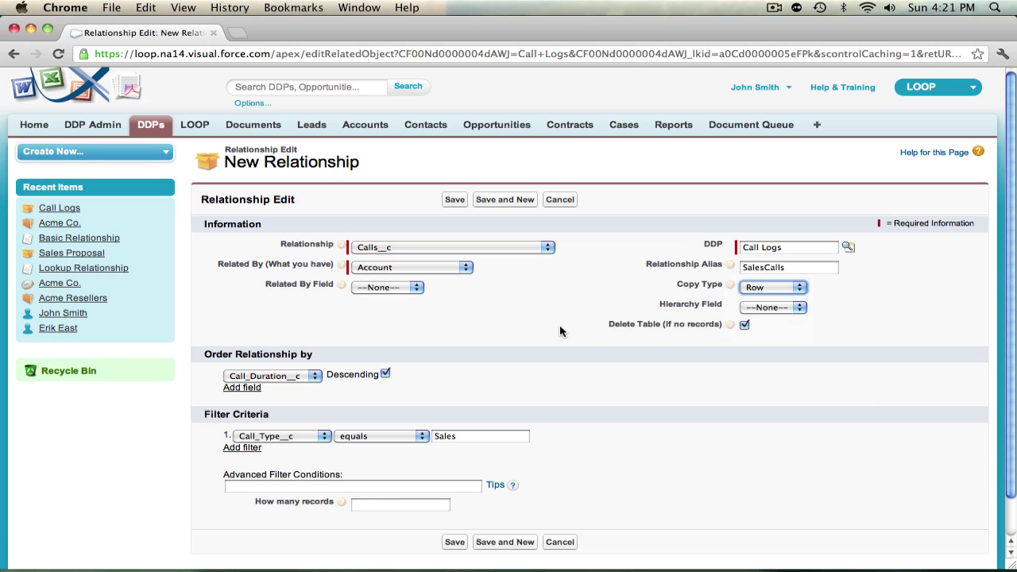
pyautogui.click(458, 202)
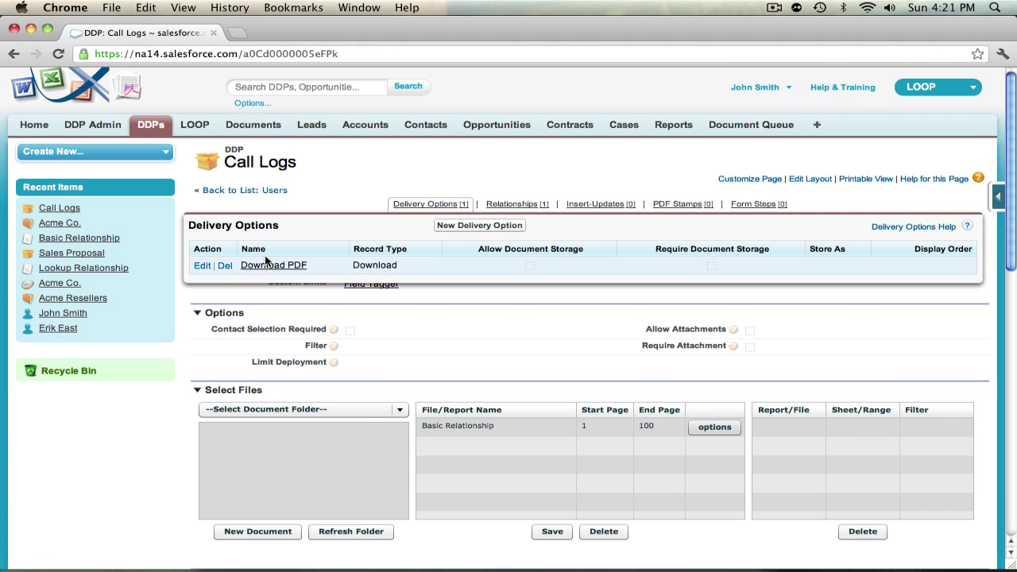
# Clone the saved Calls__c relationship and set the copy's alias to ReviewCalls
pyautogui.moveTo(509, 208)
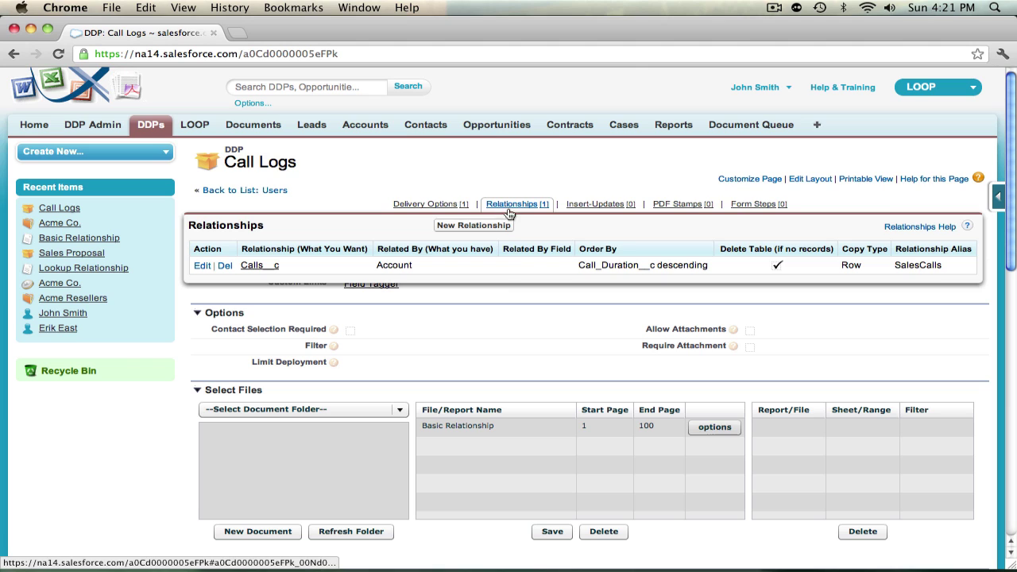
pyautogui.click(267, 266)
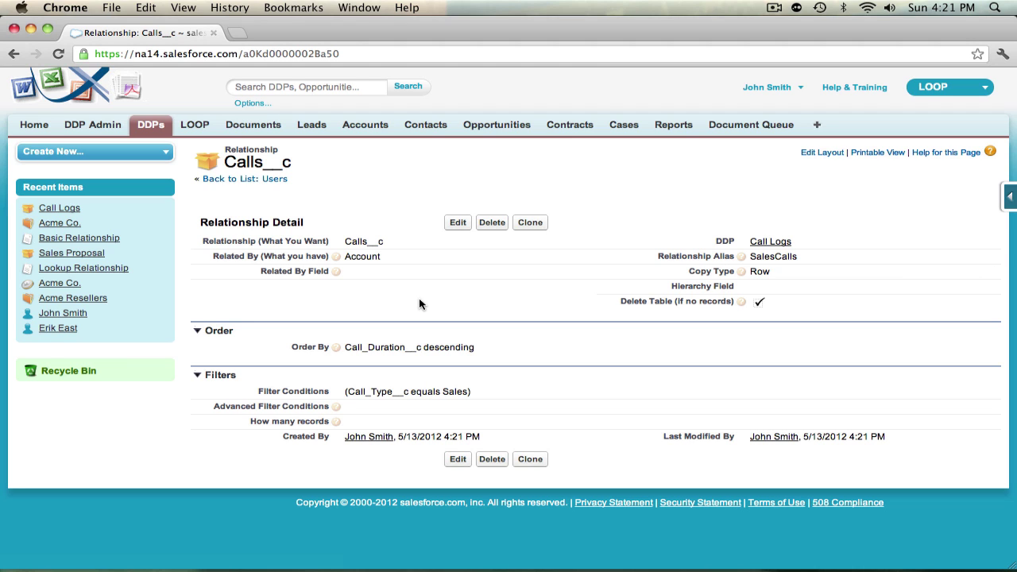
pyautogui.click(537, 222)
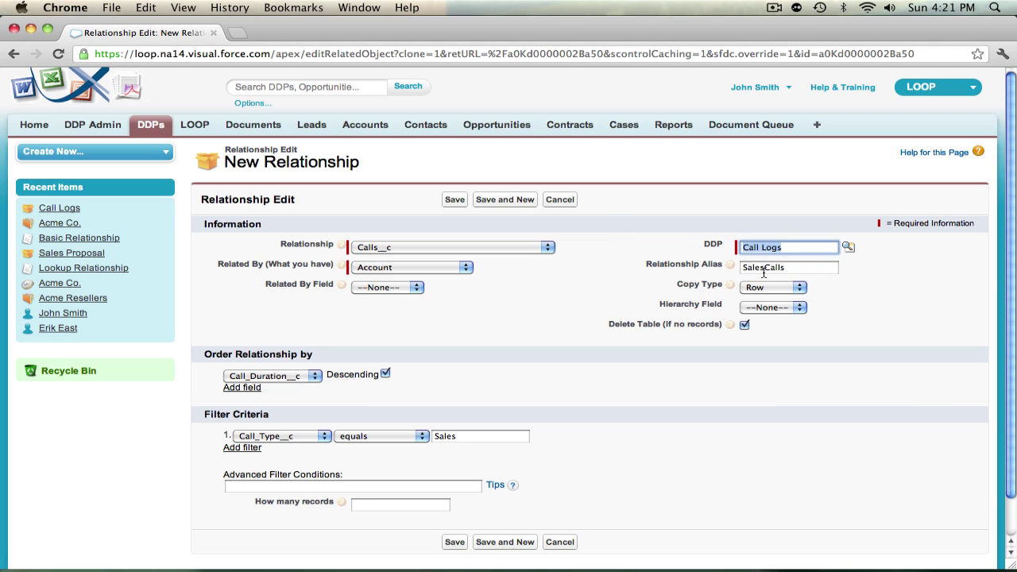
pyautogui.moveTo(764, 272); pyautogui.dragTo(740, 271)
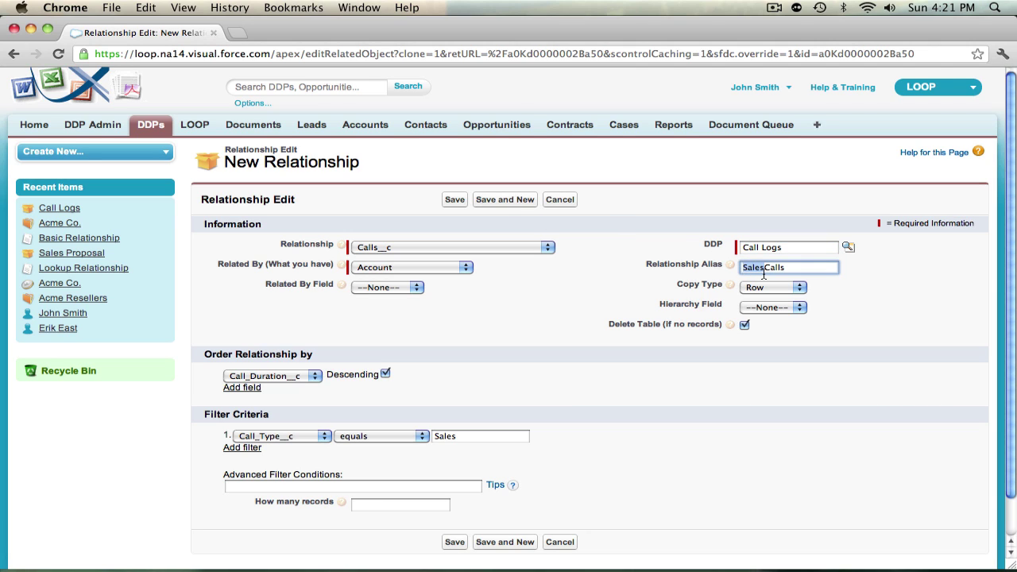
pyautogui.write('Review')
# Set the cloned relationship's Call_Type__c filter value to Review and save it
pyautogui.click(480, 437)
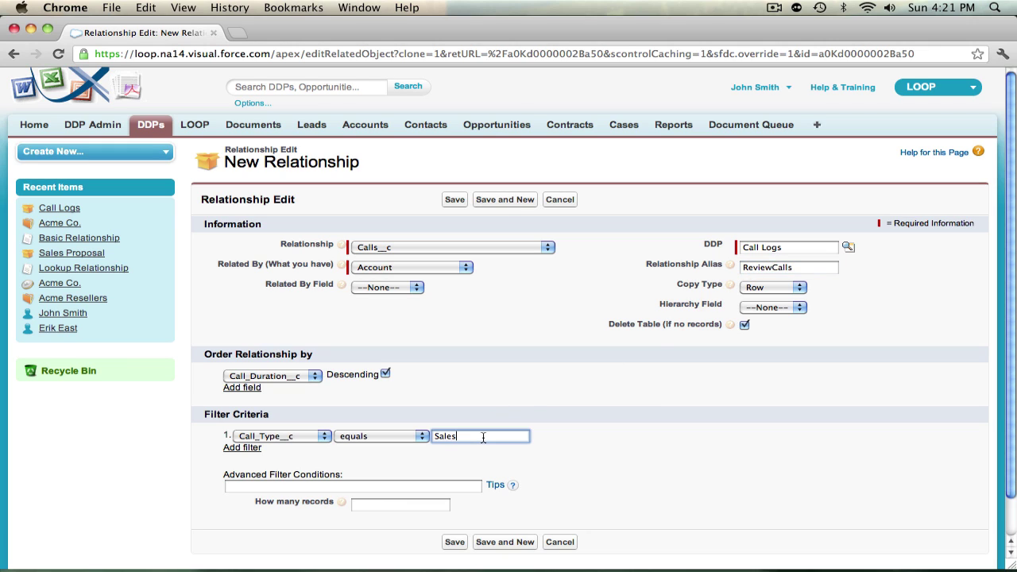
pyautogui.moveTo(479, 437); pyautogui.dragTo(434, 437)
pyautogui.write('Review')
pyautogui.click(458, 202)
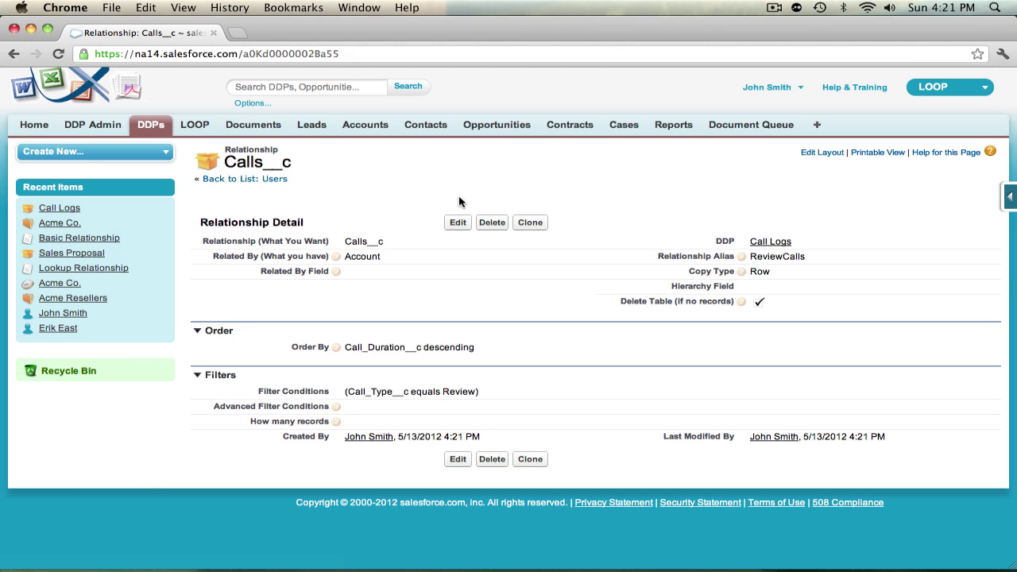
# Clone the ReviewCalls relationship with the alias SupportCalls and the Call_Type__c filter value Support, and save the copy
pyautogui.click(527, 223)
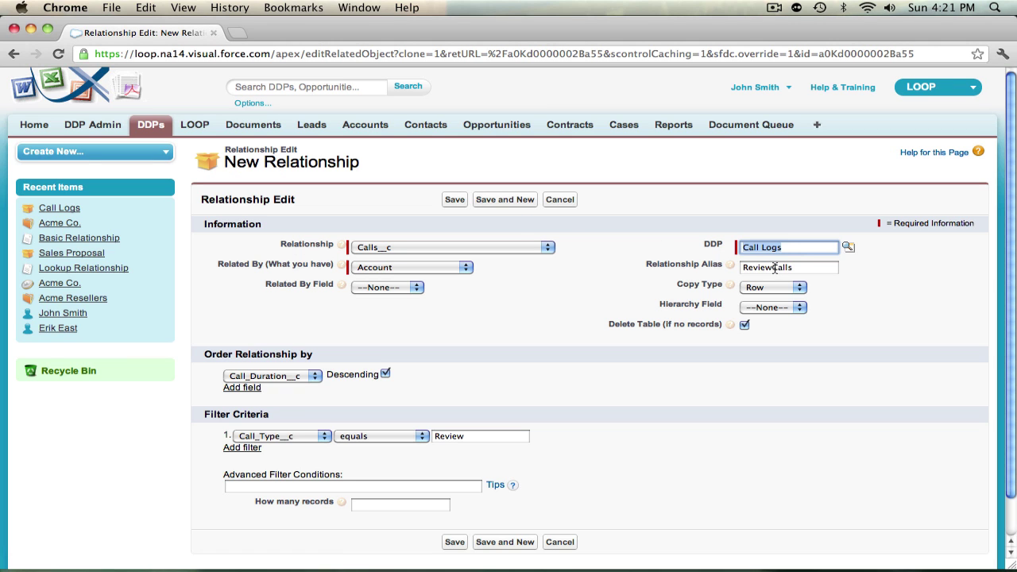
pyautogui.moveTo(772, 268); pyautogui.dragTo(657, 267)
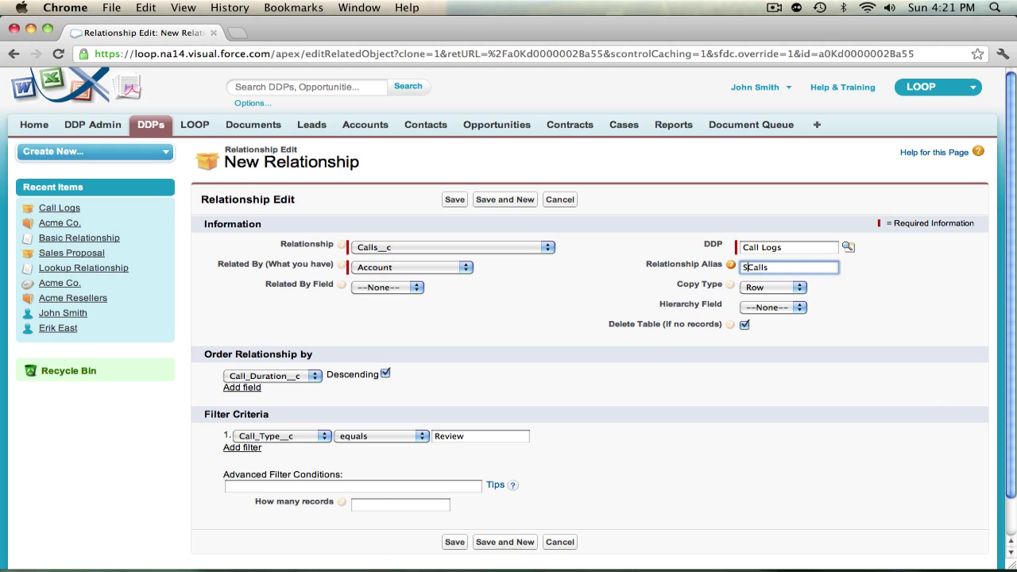
pyautogui.write('upport')
pyautogui.moveTo(467, 438); pyautogui.dragTo(357, 435)
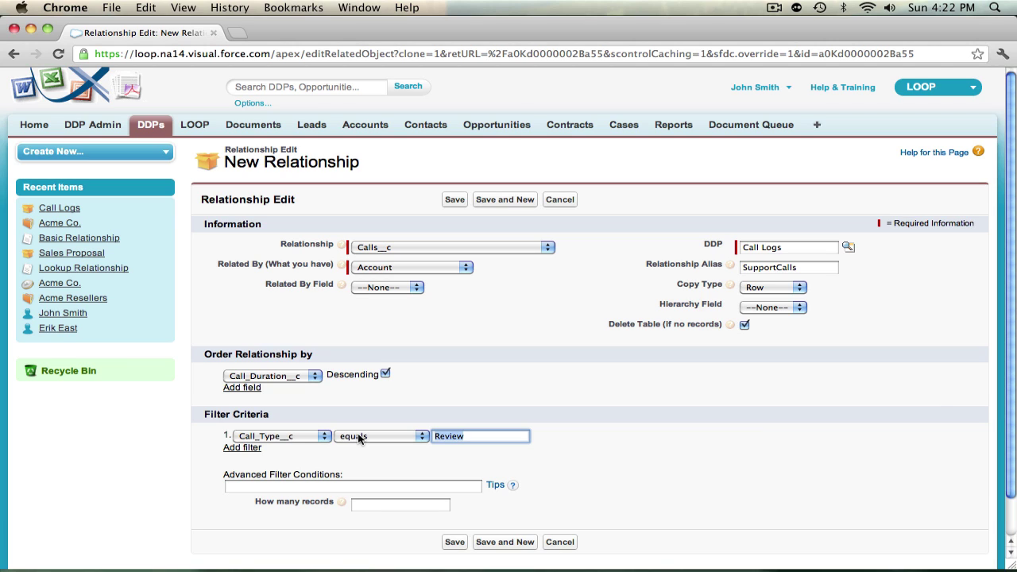
pyautogui.write('Support')
pyautogui.click(454, 199)
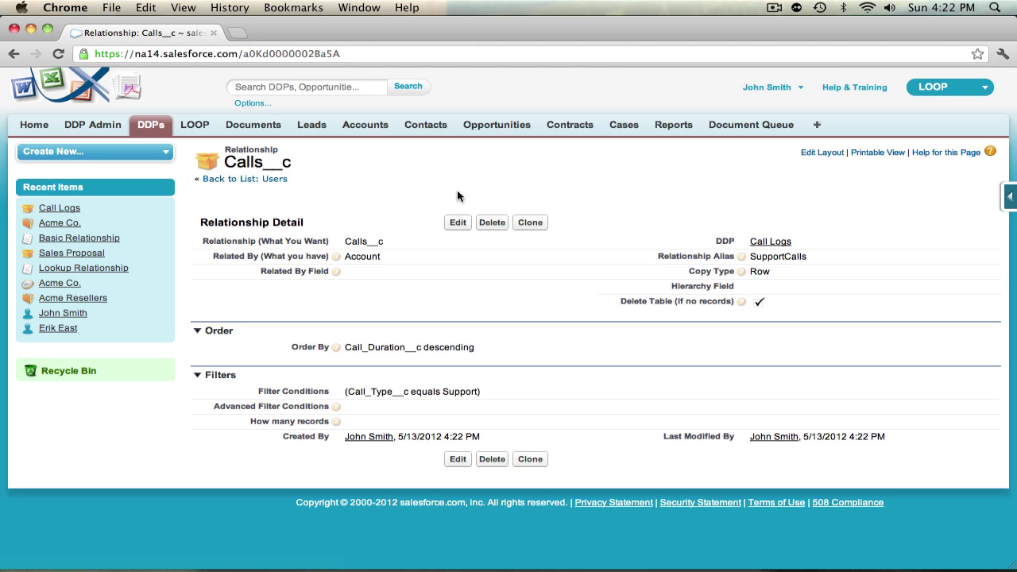
# Return to the Call Logs DDP and review the settings and aliases in its Relationships list
pyautogui.click(756, 241)
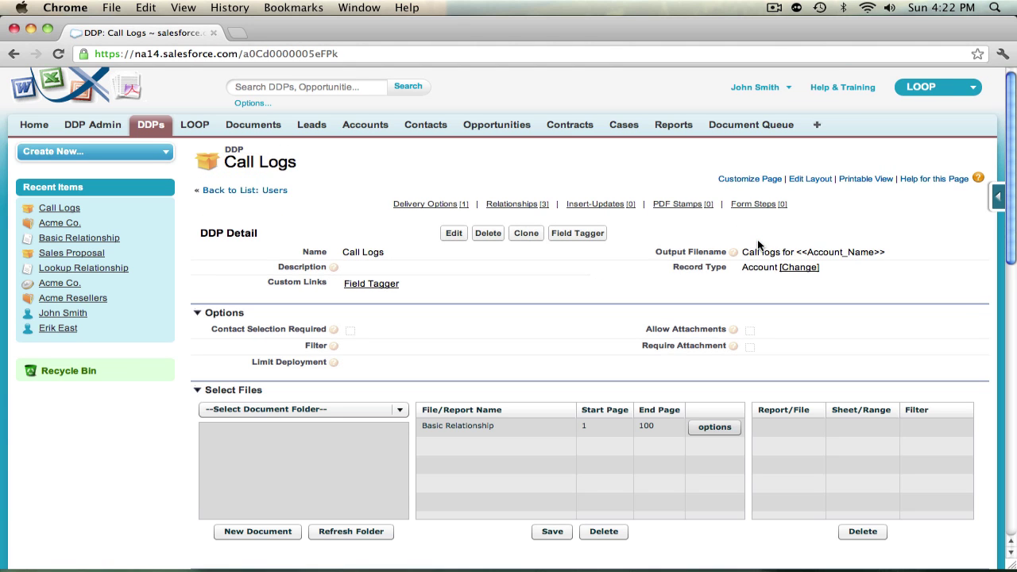
pyautogui.scroll(-10, 762, 270)
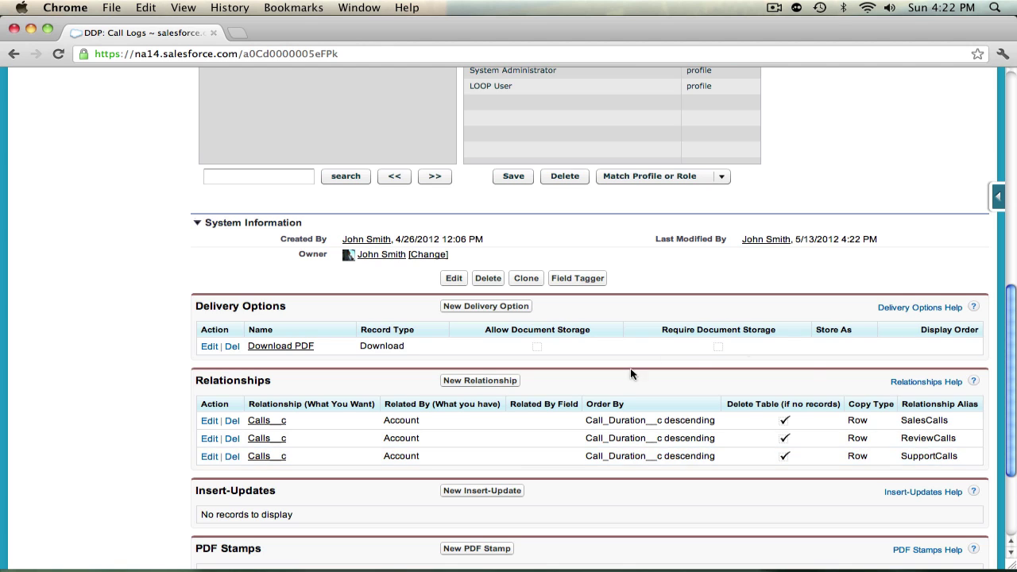
pyautogui.scroll(6, 523, 447)
pyautogui.scroll(6, 523, 449)
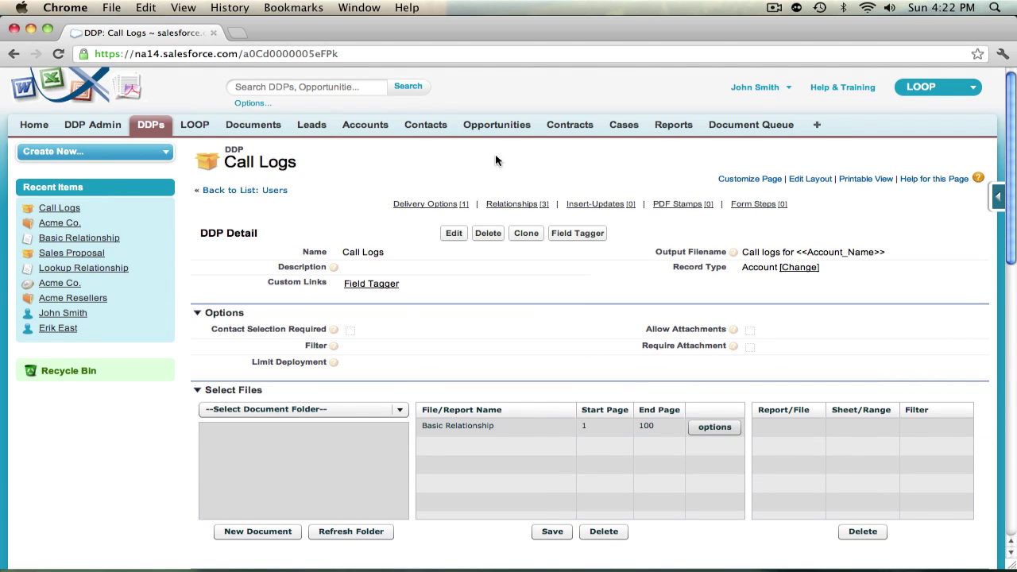
# Open the Field Tagger for the Call Logs DDP and set the main object to Call
pyautogui.click(588, 233)
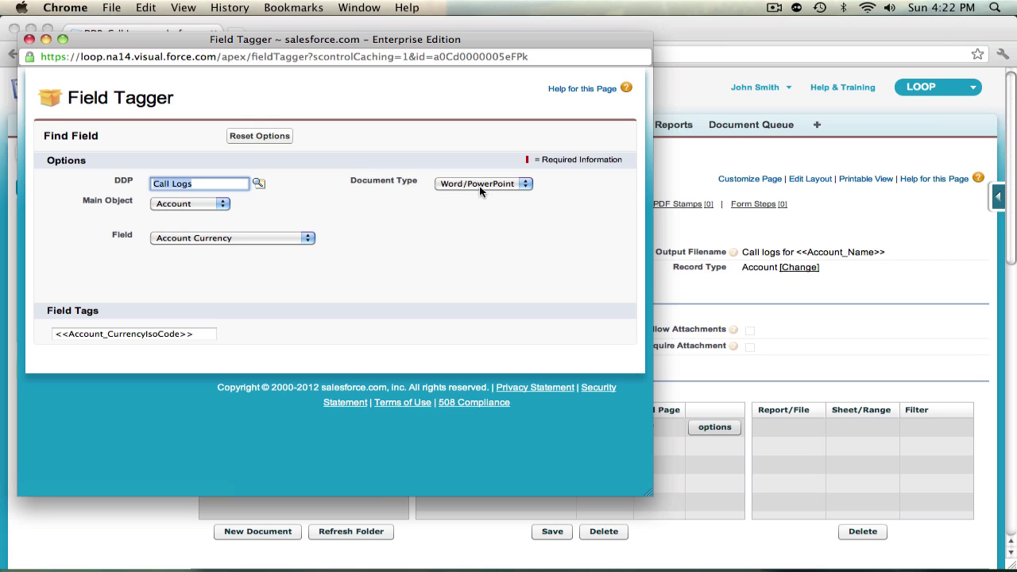
pyautogui.click(213, 205)
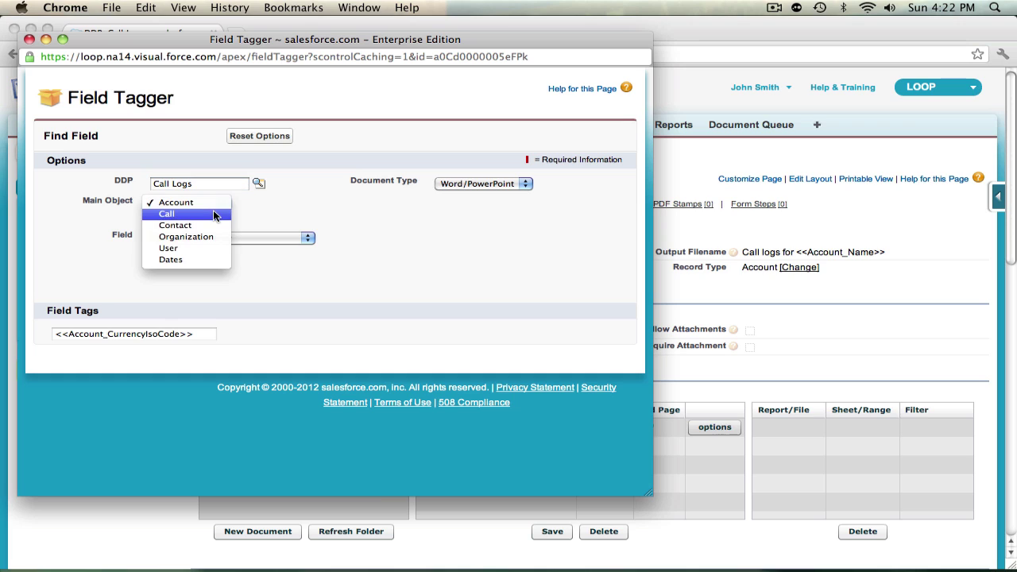
pyautogui.click(214, 215)
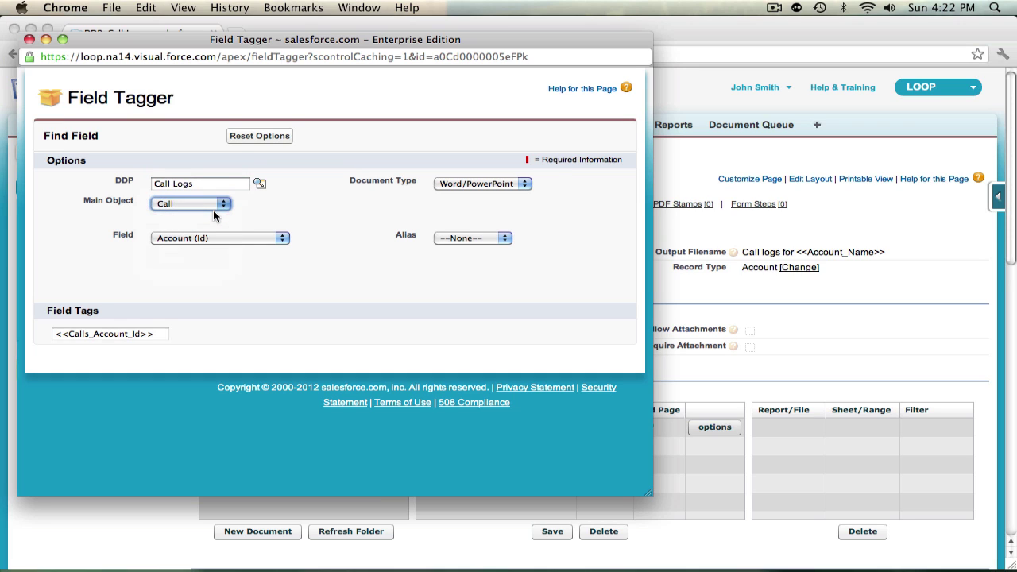
# Set the alias to SalesCalls and the field to Replicate Row, and copy the resulting <<SalesCalls_Start>> tag
pyautogui.click(494, 241)
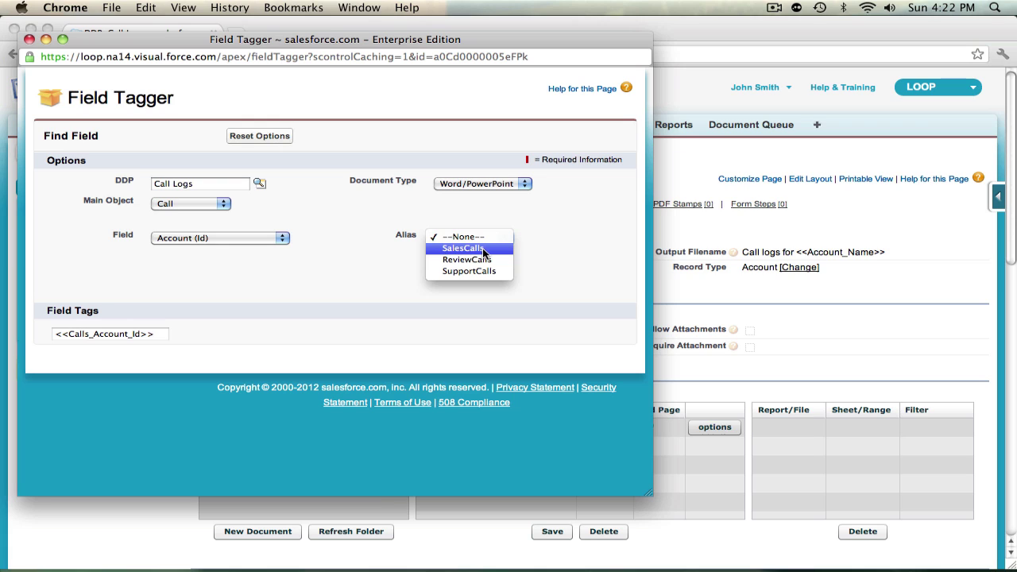
pyautogui.click(476, 248)
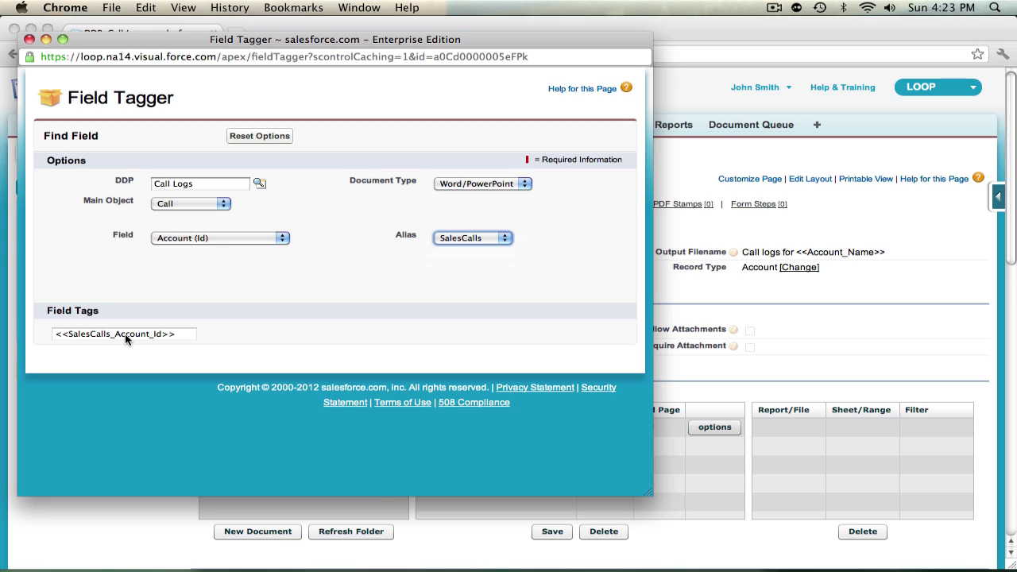
pyautogui.click(223, 237)
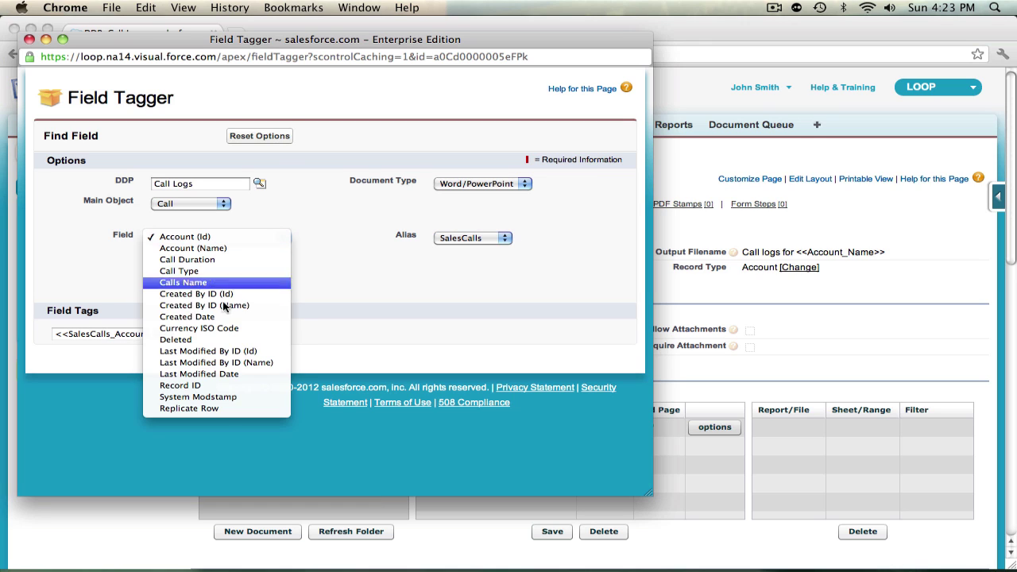
pyautogui.click(223, 410)
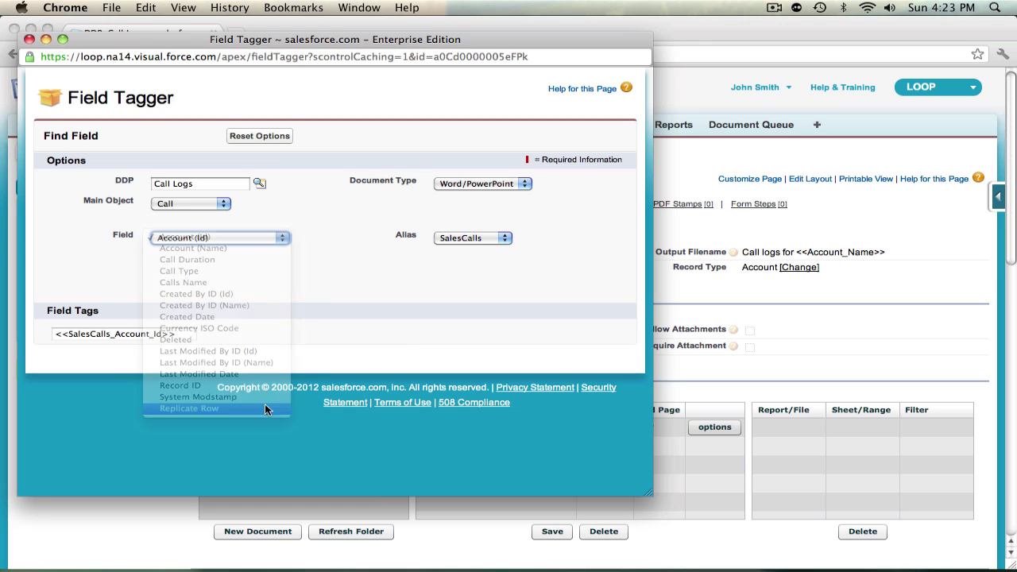
pyautogui.click(113, 340)
pyautogui.press('super+c')
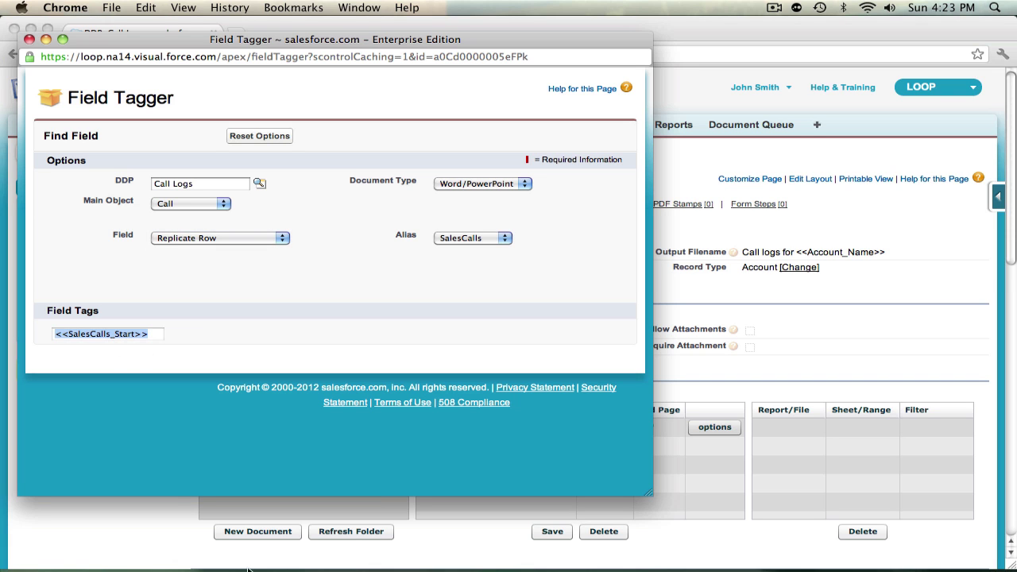
# Switch to the Alias Relationships document in Pages and paste <<SalesCalls_Start>> into the empty Name cell of the Sales Calls table
pyautogui.moveTo(466, 570)
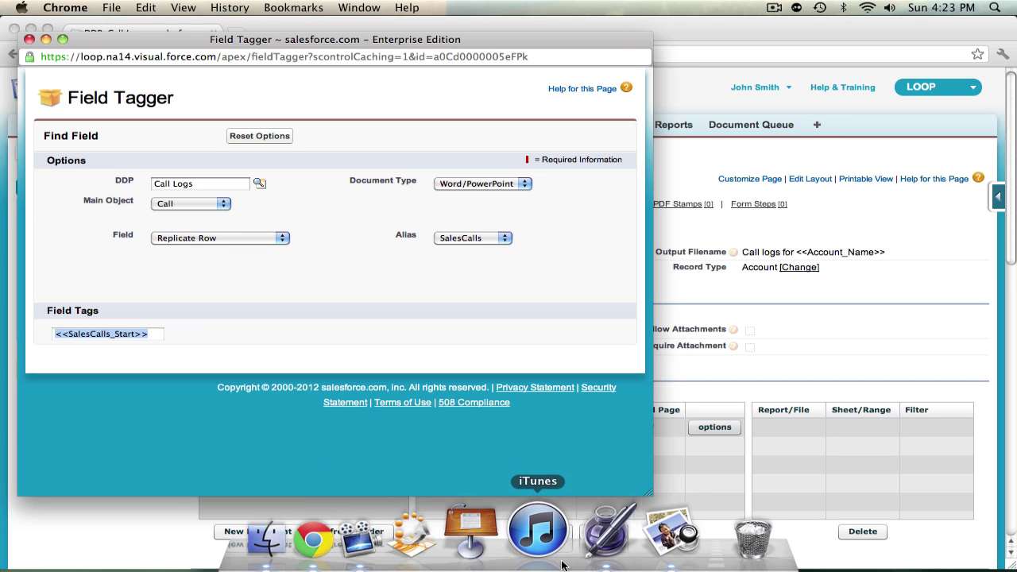
pyautogui.click(601, 547)
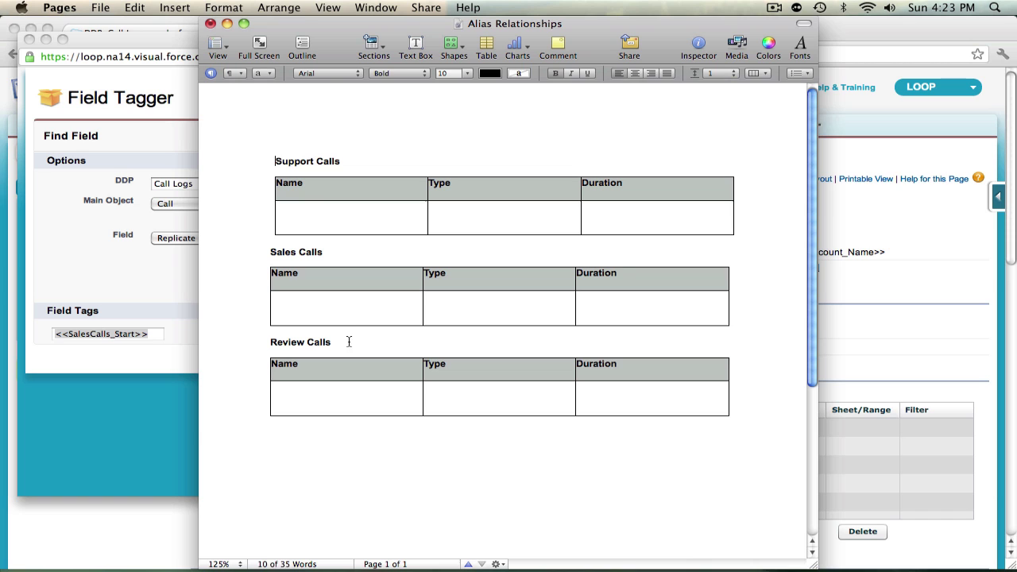
pyautogui.click(353, 305)
pyautogui.click(352, 306)
pyautogui.press('super+v')
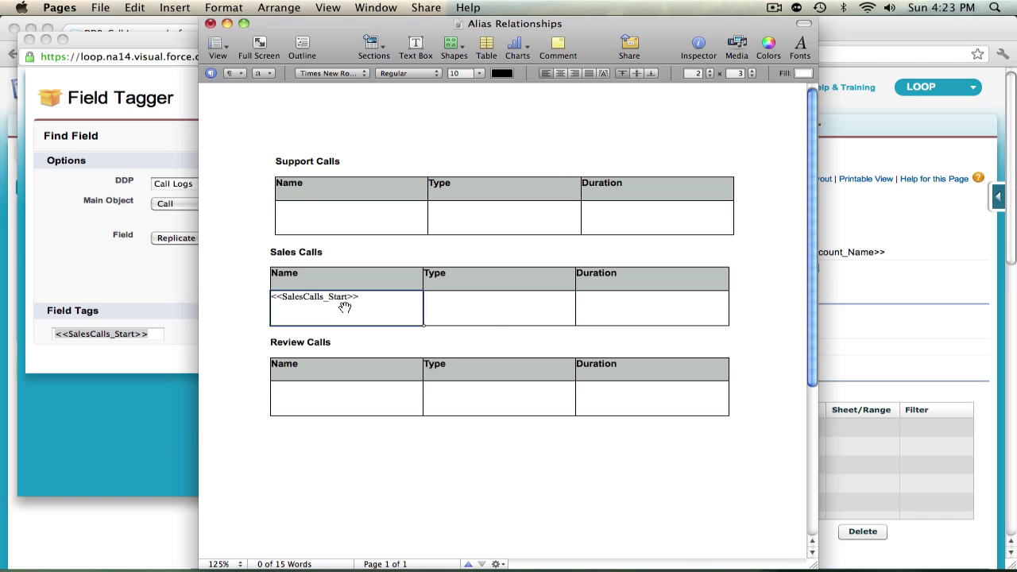
# Copy the Calls Name tag from the Field Tagger and paste <<SalesCalls_Name>> right after the start tag in the Sales Calls table
pyautogui.click(113, 297)
pyautogui.click(187, 239)
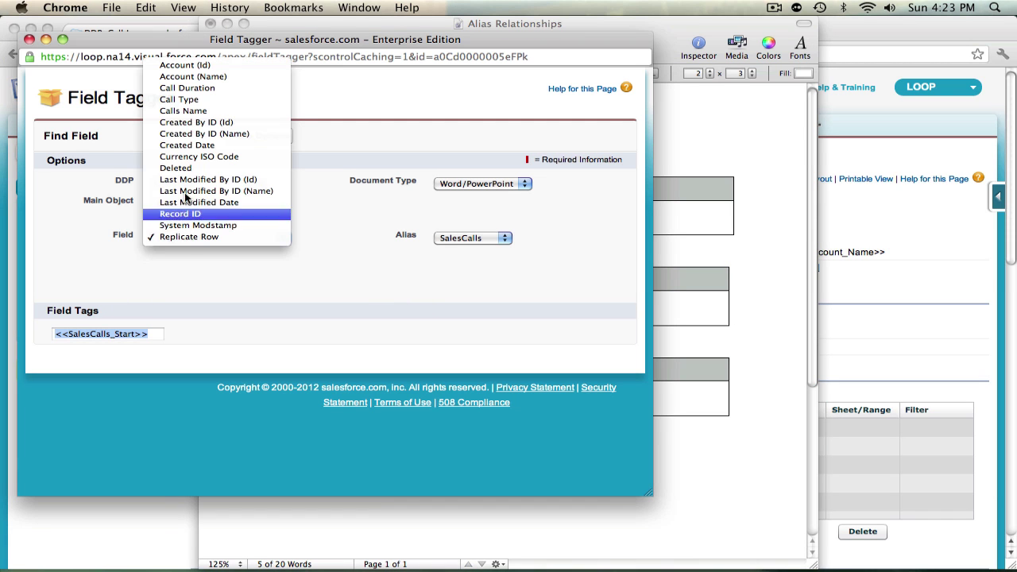
pyautogui.click(185, 111)
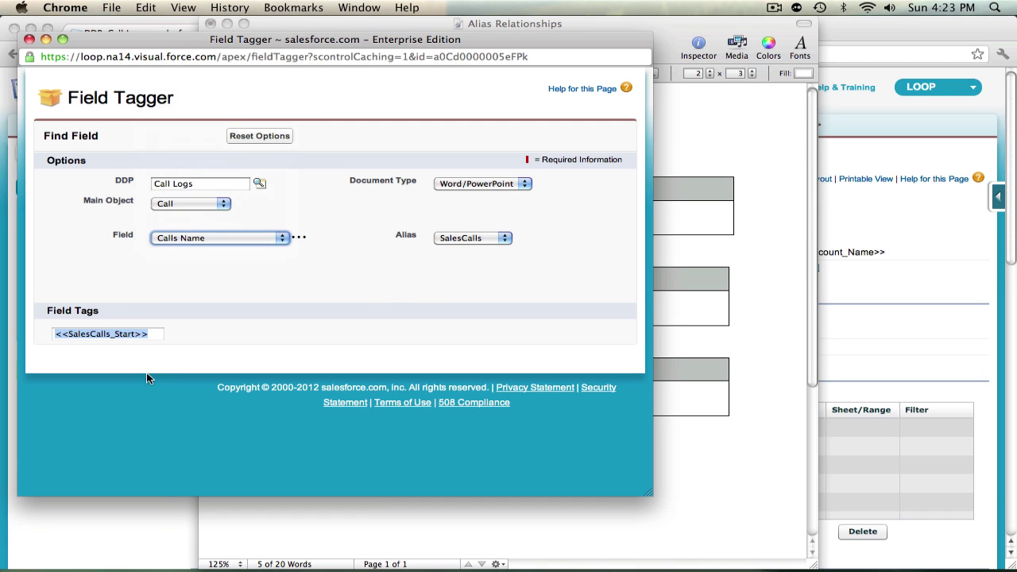
pyautogui.click(115, 335)
pyautogui.press('super+c')
pyautogui.click(662, 339)
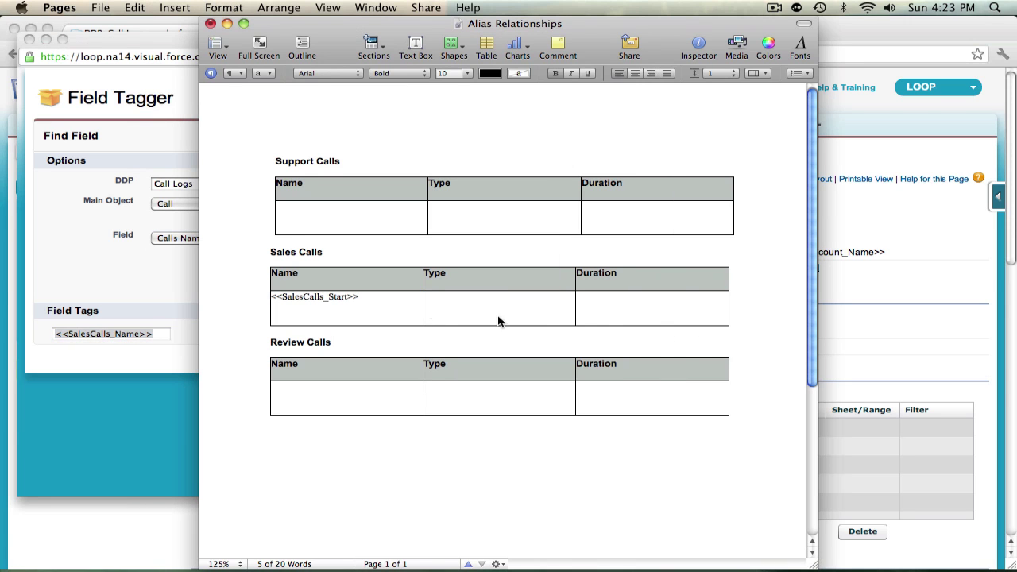
pyautogui.click(386, 307)
pyautogui.click(380, 301)
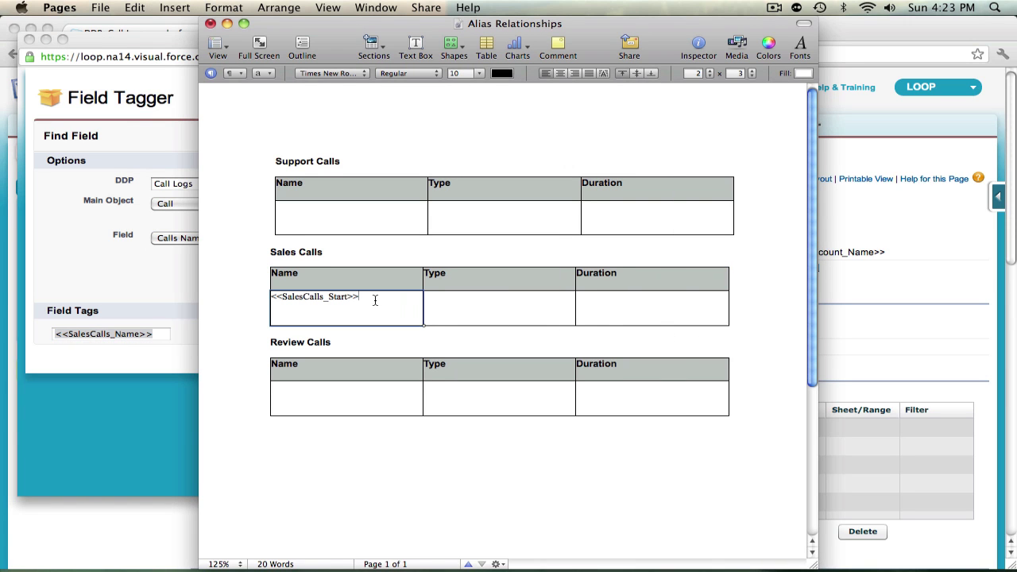
pyautogui.press('super+v')
# Get the Call Type tag from the Field Tagger and put <<SalesCalls_Call_Type>> in the Type cell of the Sales Calls table
pyautogui.click(95, 309)
pyautogui.click(168, 238)
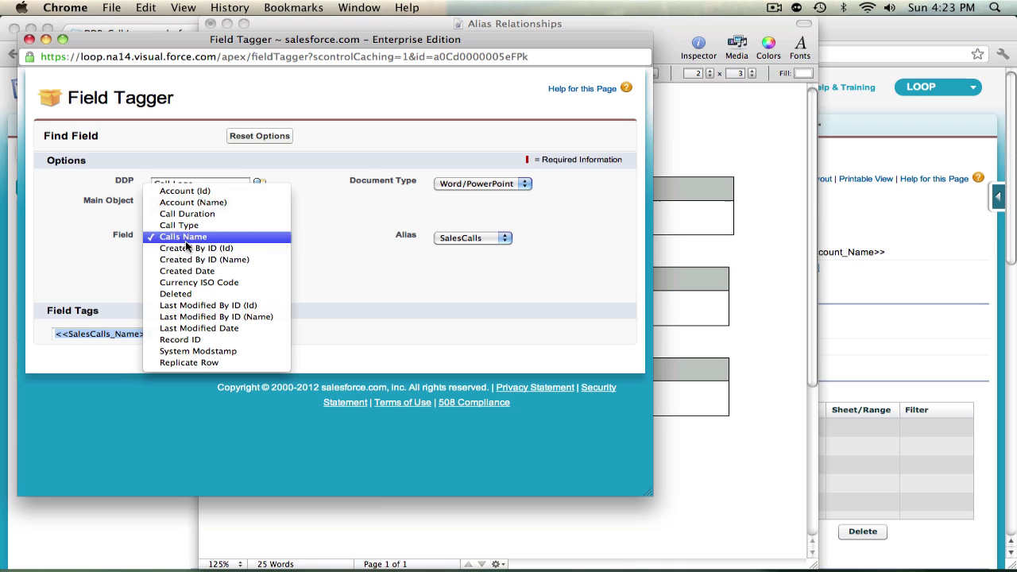
pyautogui.click(191, 225)
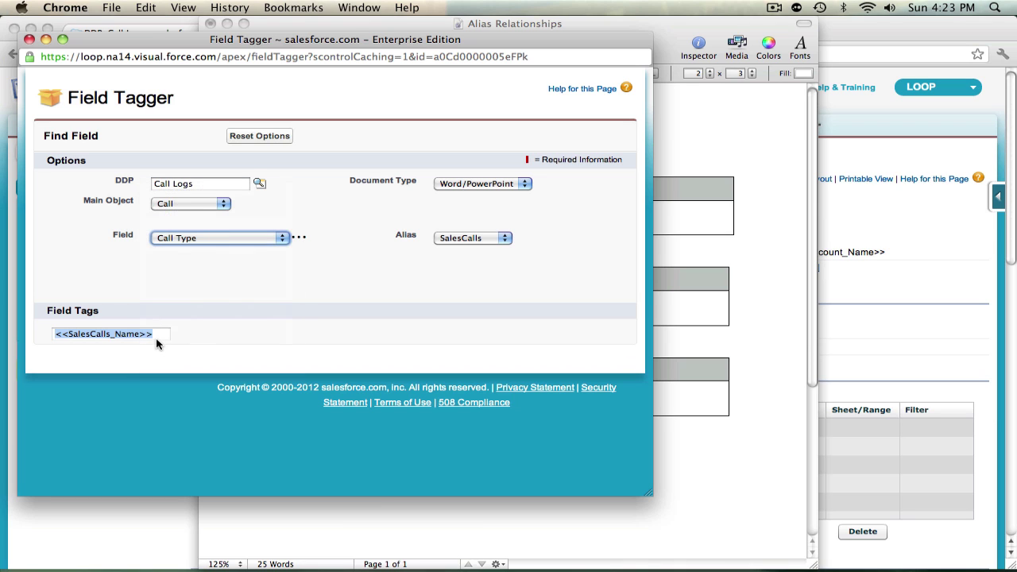
pyautogui.click(672, 305)
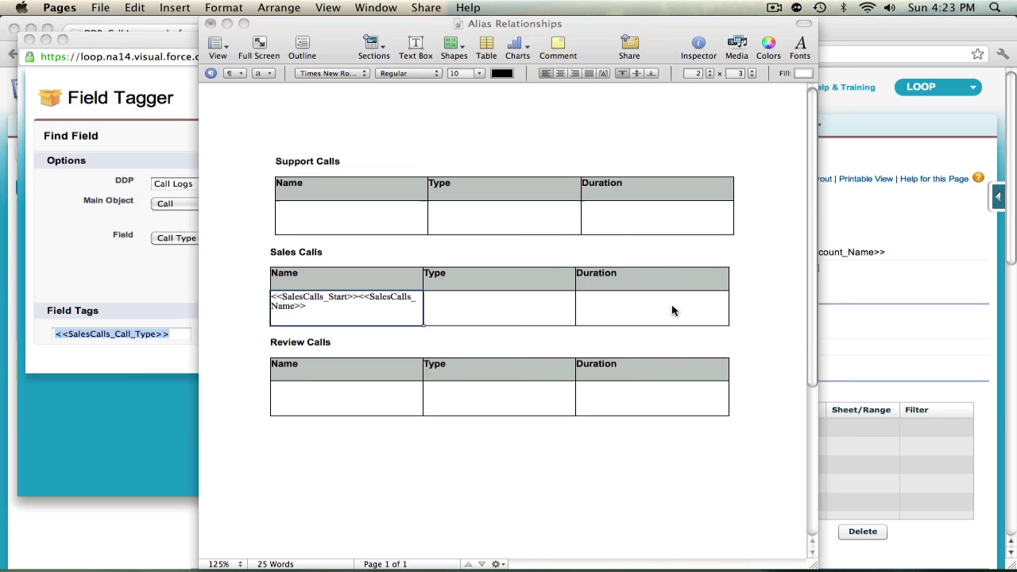
pyautogui.click(450, 307)
pyautogui.write('<<SalesCalls_Call_Type>>')
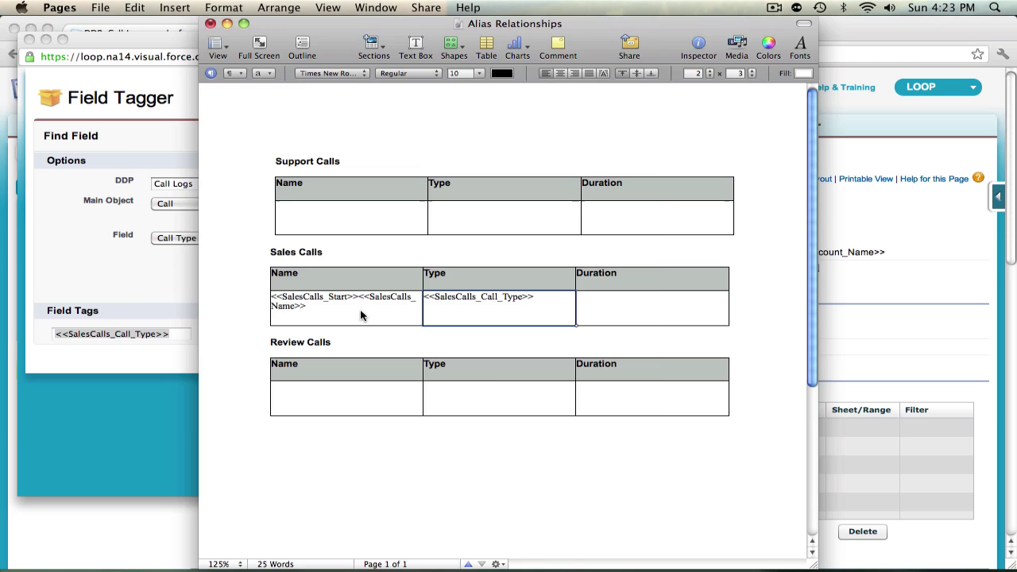
# Get the Call Duration tag from the Field Tagger and put <<SalesCalls_Call_Duration>> in the Duration cell of the Sales Calls table
pyautogui.click(158, 291)
pyautogui.click(203, 238)
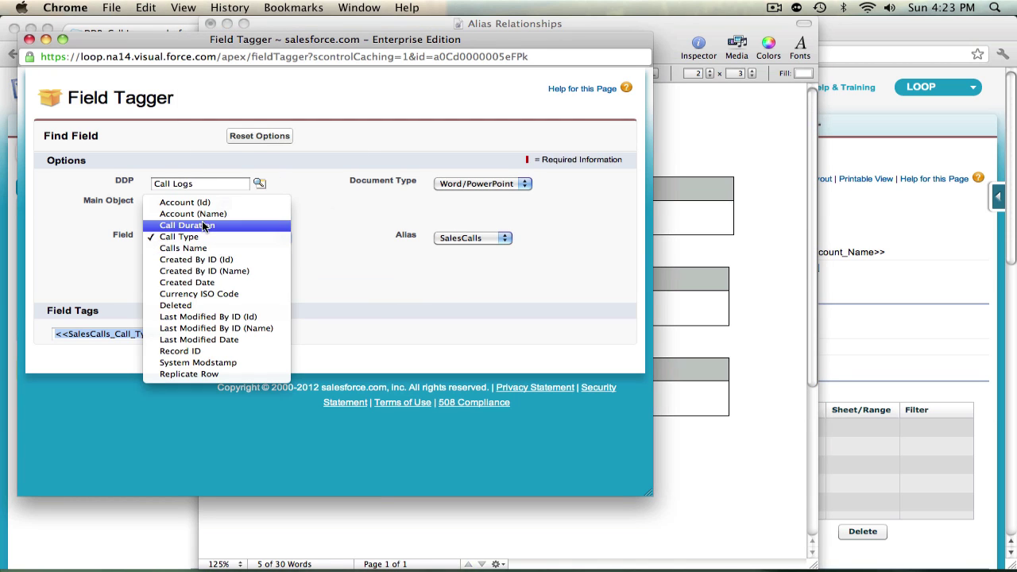
pyautogui.click(202, 227)
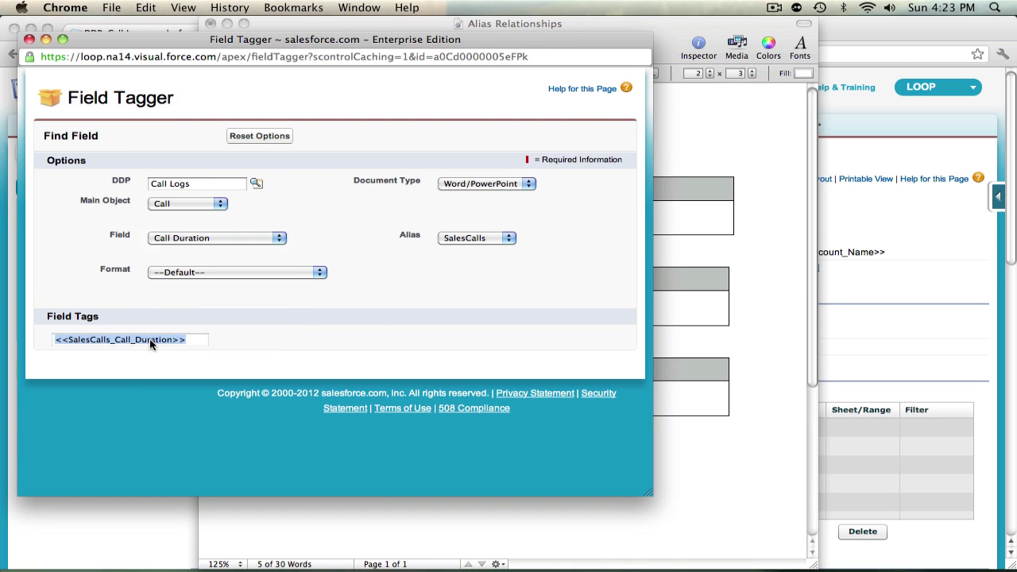
pyautogui.click(731, 272)
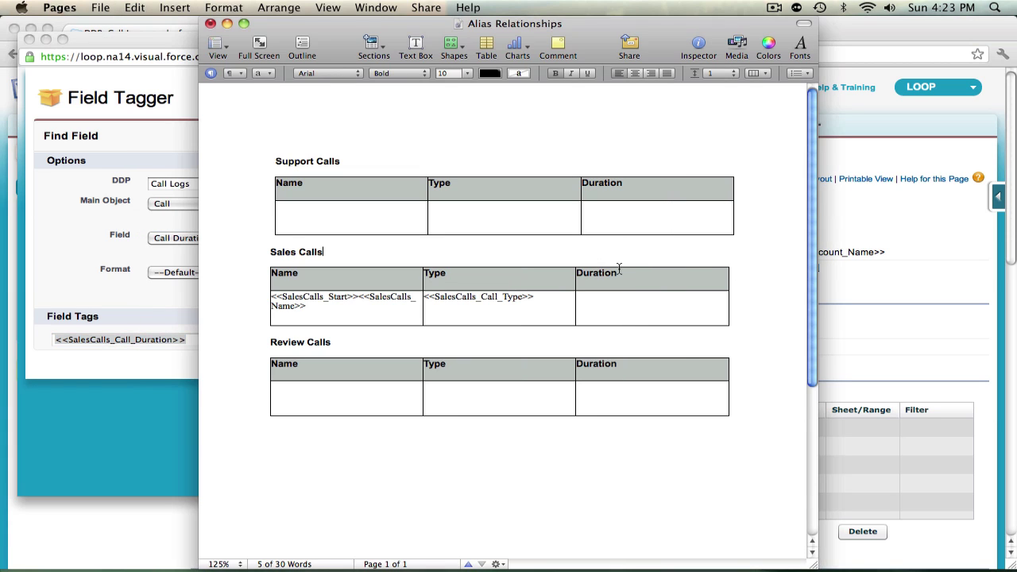
pyautogui.click(625, 324)
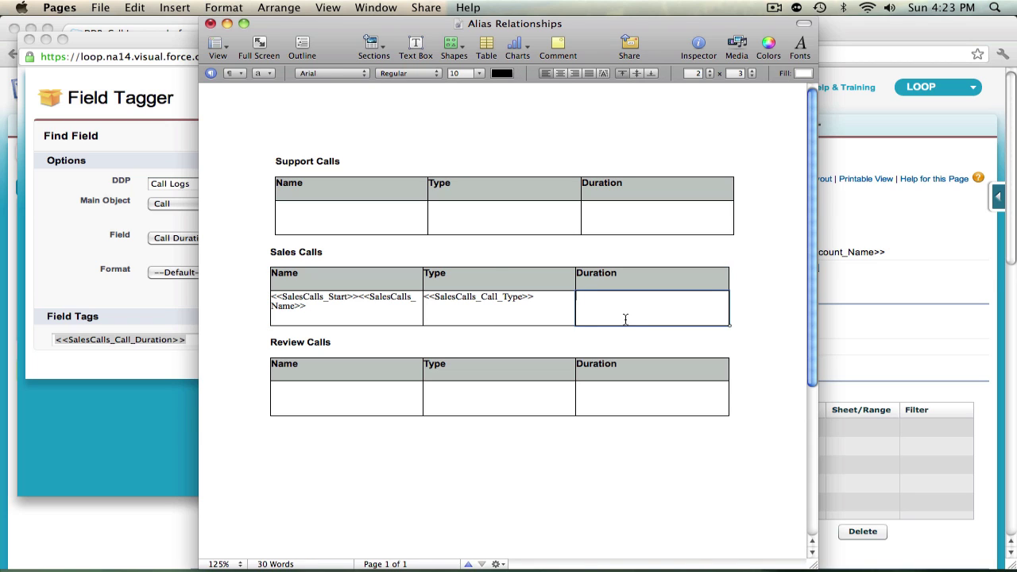
pyautogui.write('<<SalesCalls_Call_Duration>>')
pyautogui.click(608, 346)
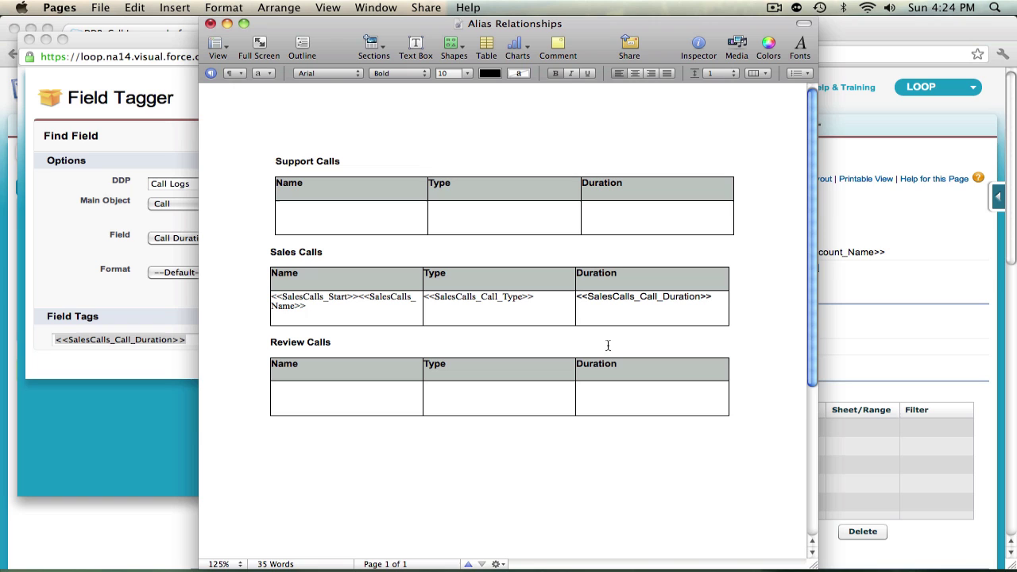
# In the Field Tagger, set the alias to ReviewCalls and the field to Replicate Row, and copy the resulting tag
pyautogui.click(124, 273)
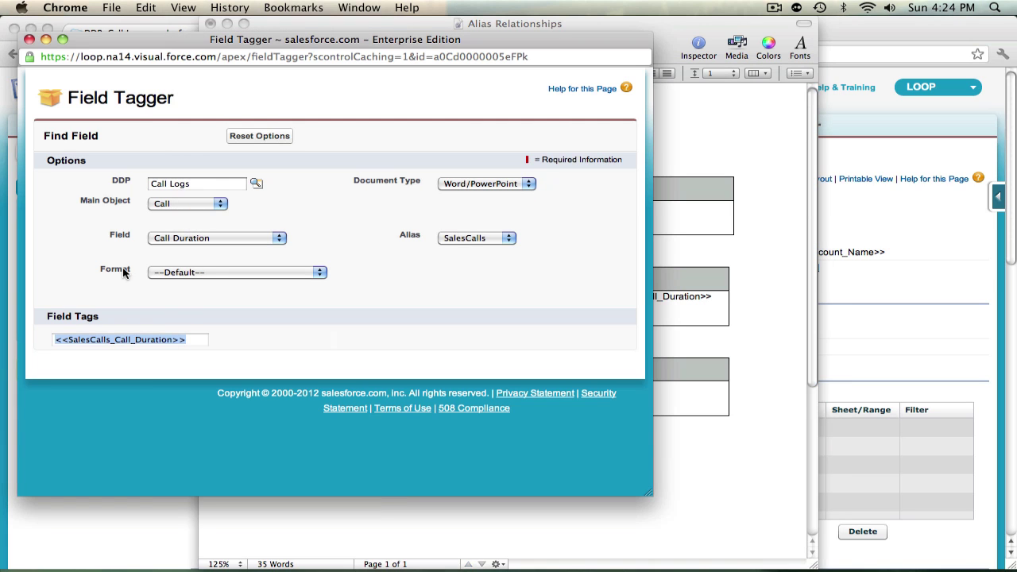
pyautogui.click(497, 237)
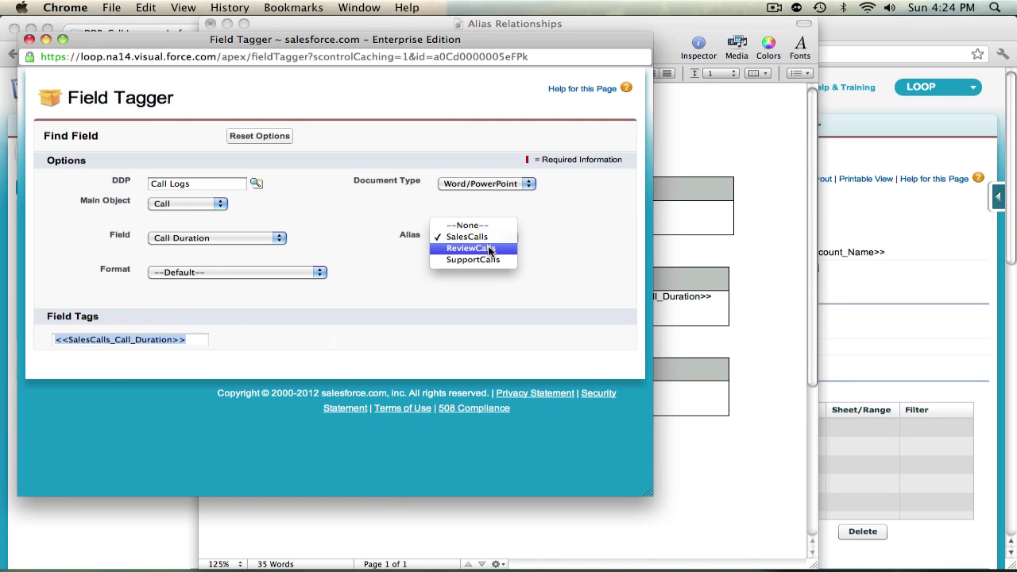
pyautogui.click(489, 248)
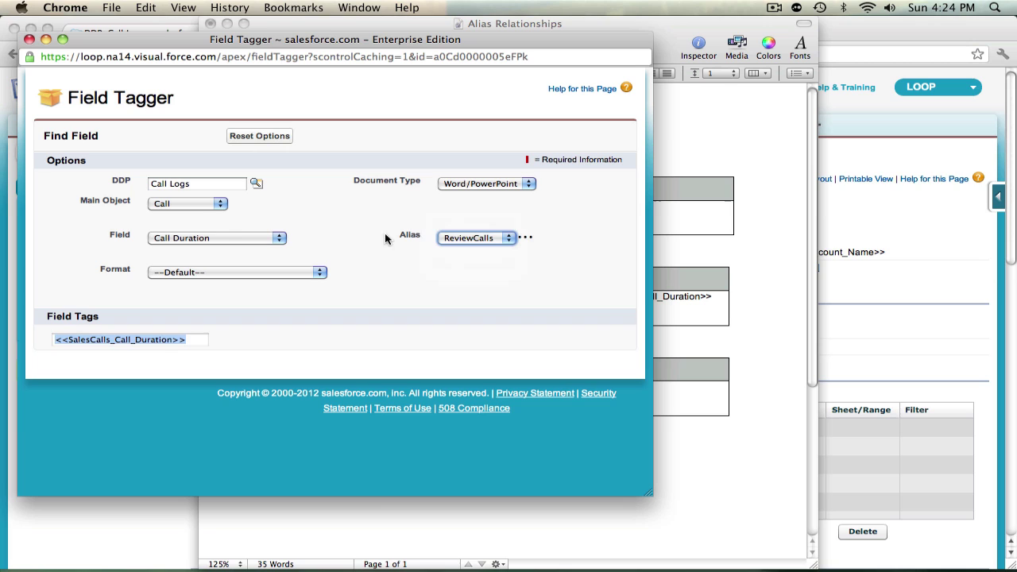
pyautogui.click(244, 238)
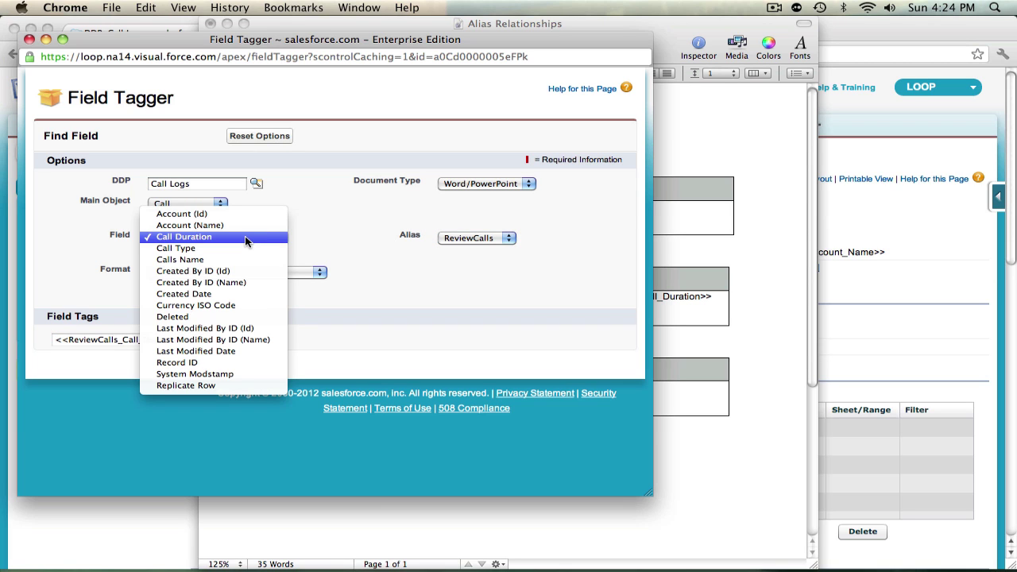
pyautogui.click(242, 385)
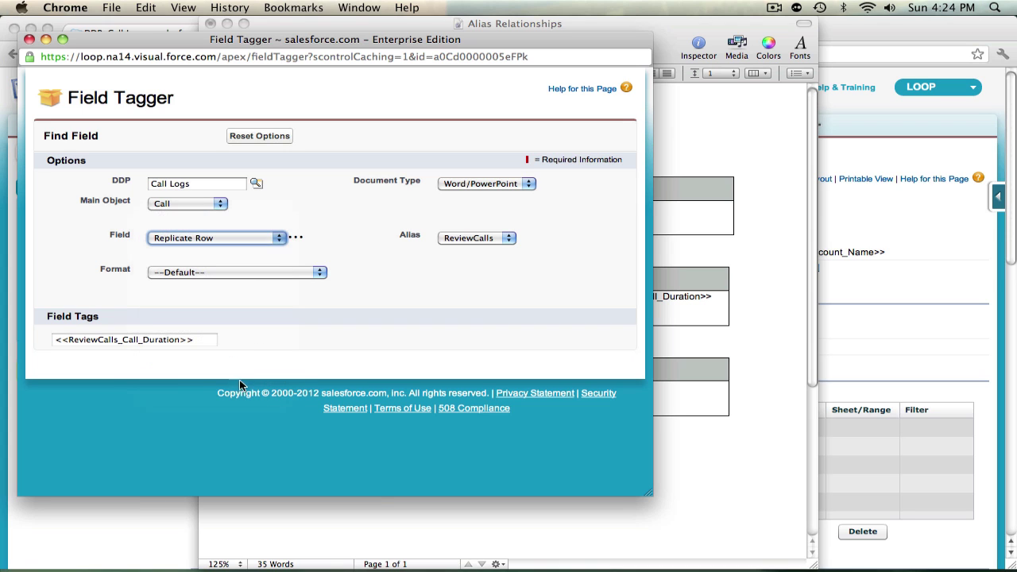
pyautogui.click(112, 333)
# Insert <<ReviewCalls_Start>> into the empty Name cell of the Review Calls table in the Pages document
pyautogui.click(777, 352)
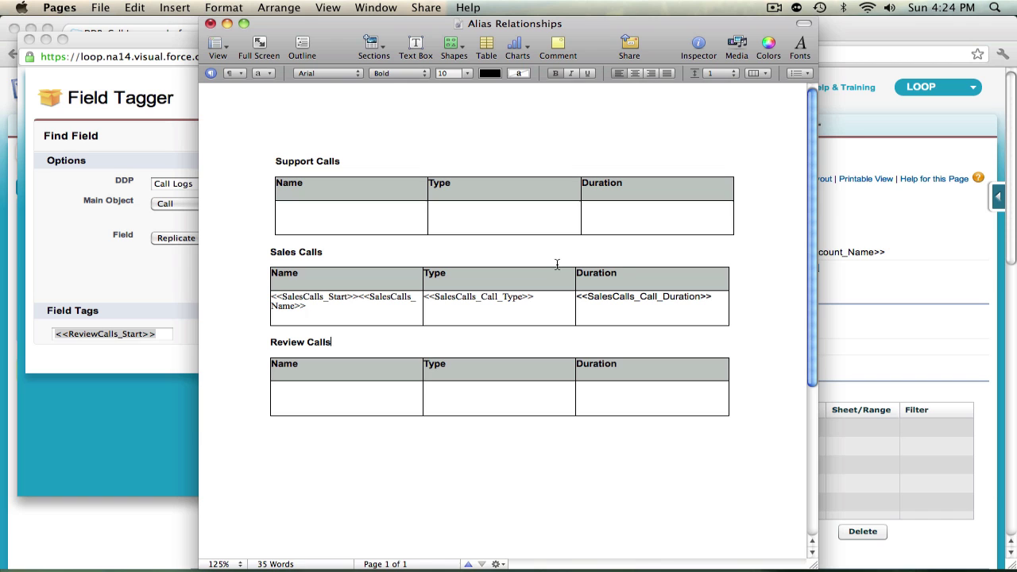
pyautogui.click(347, 393)
pyautogui.click(348, 395)
pyautogui.write('<<ReviewCalls_Start>>')
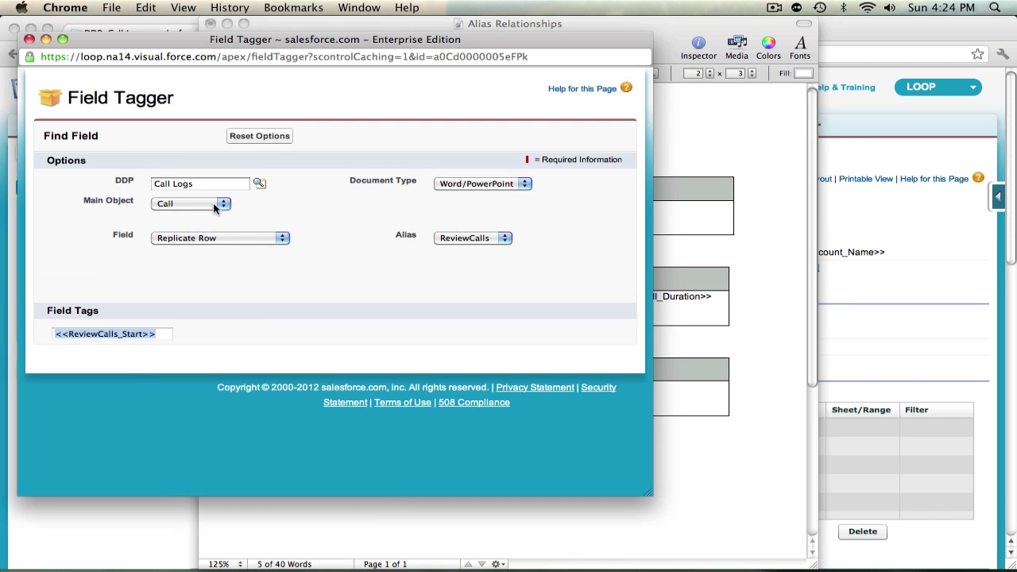
# Get the Calls Name tag from the Field Tagger and add <<ReviewCalls_Name>> after the start tag in the Review Calls table
pyautogui.click(123, 367)
pyautogui.click(234, 240)
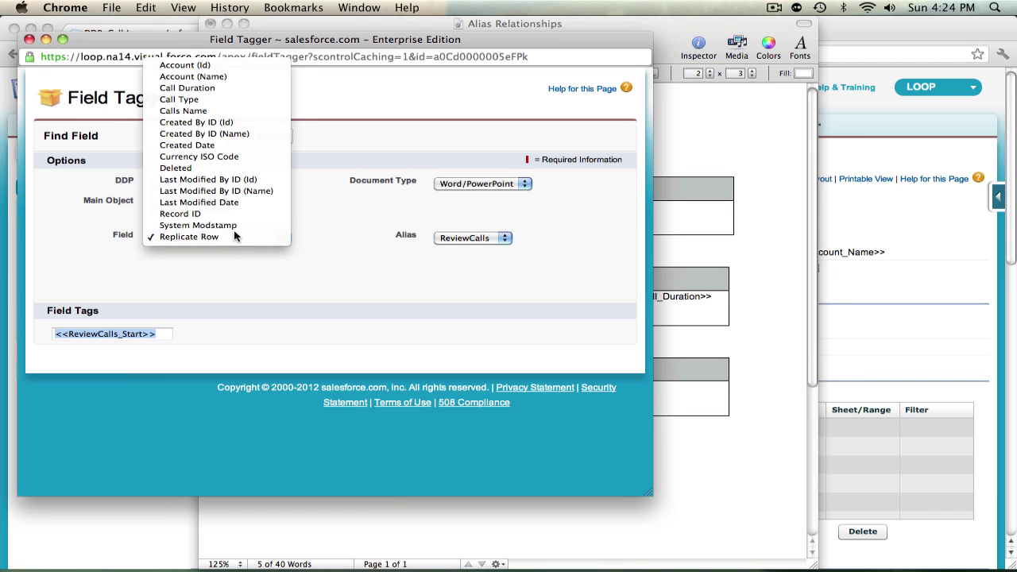
pyautogui.click(198, 112)
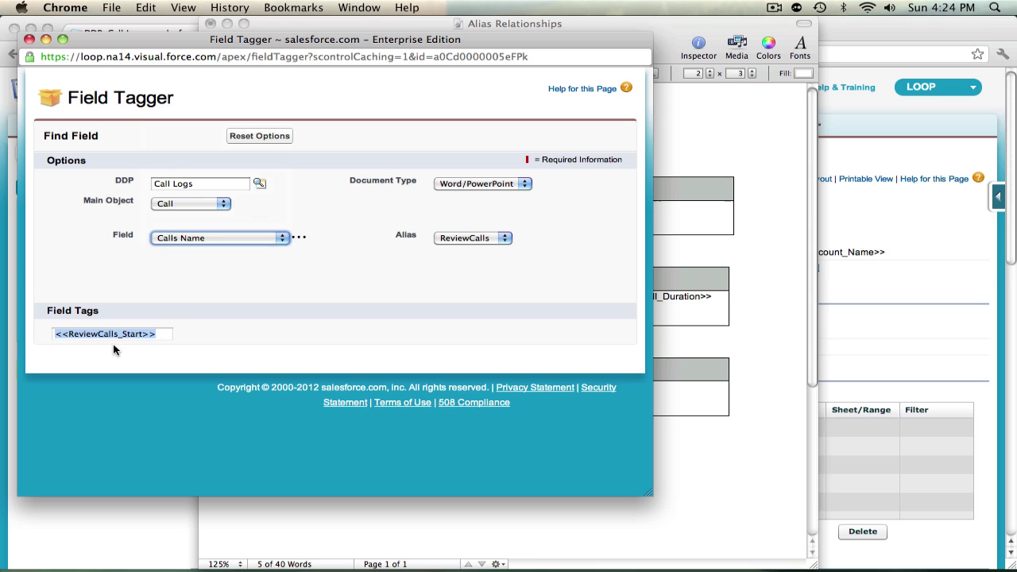
pyautogui.click(590, 549)
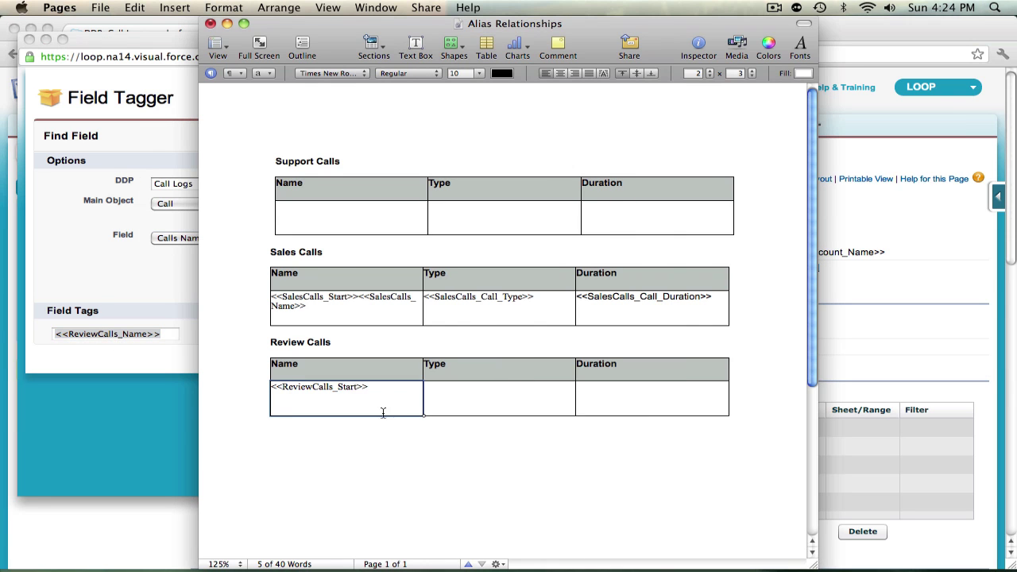
pyautogui.click(381, 390)
pyautogui.write('<<ReviewCalls_Name>>')
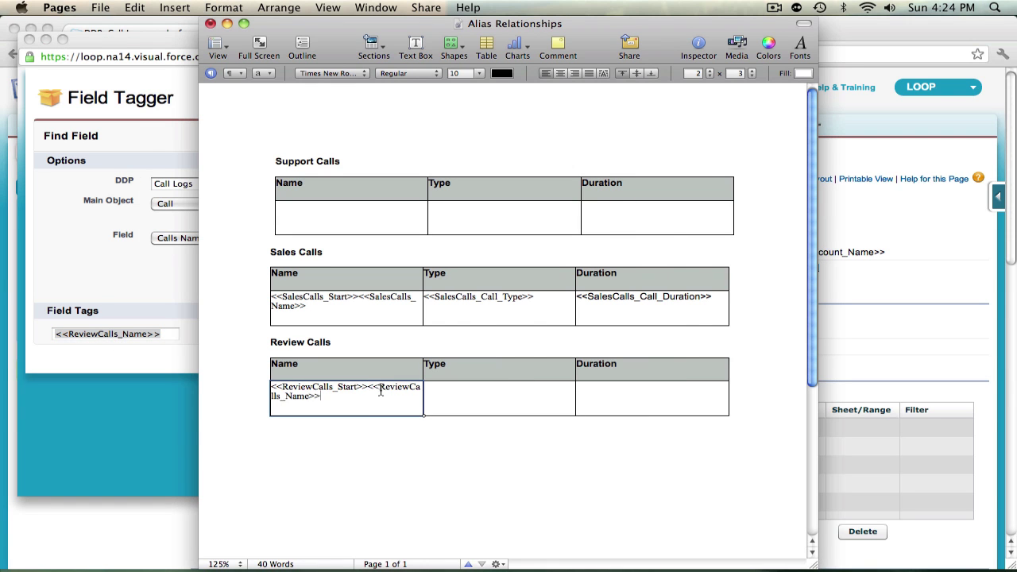
# Get the Call Type tag from the Field Tagger and put <<ReviewCalls_Call_Type>> in the Type cell of the Review Calls table
pyautogui.click(158, 253)
pyautogui.click(166, 238)
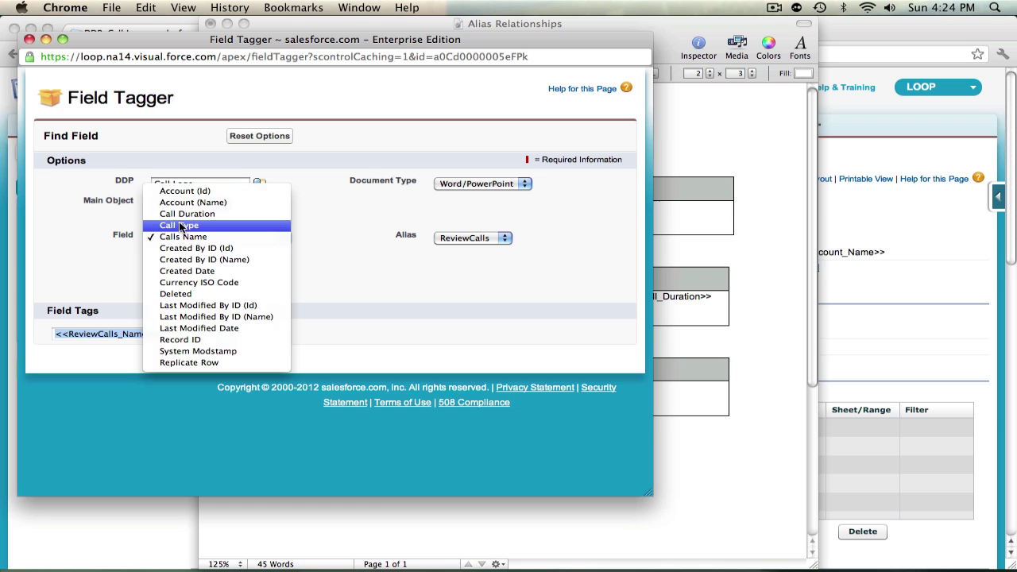
pyautogui.click(180, 226)
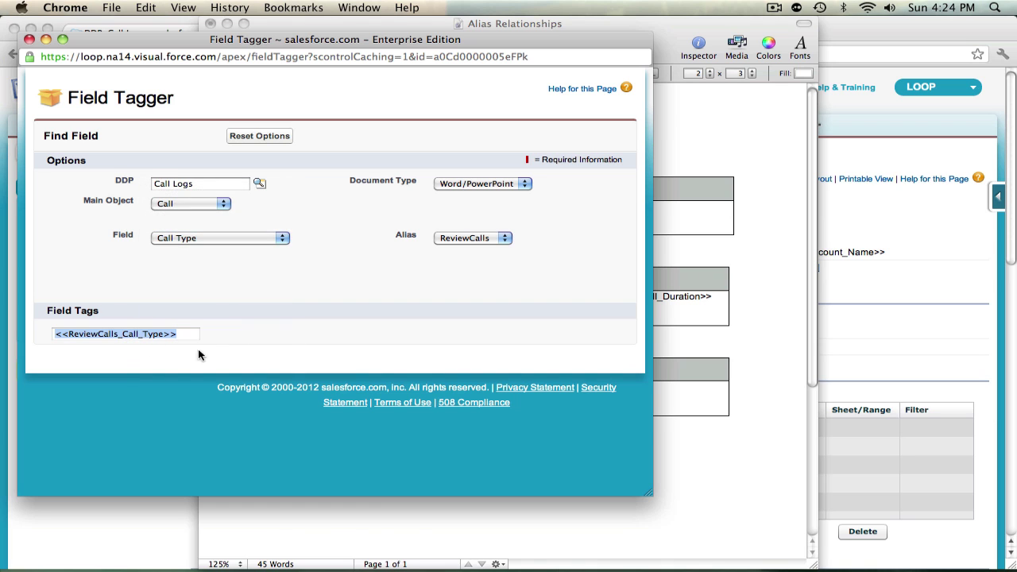
pyautogui.click(497, 380)
pyautogui.click(497, 391)
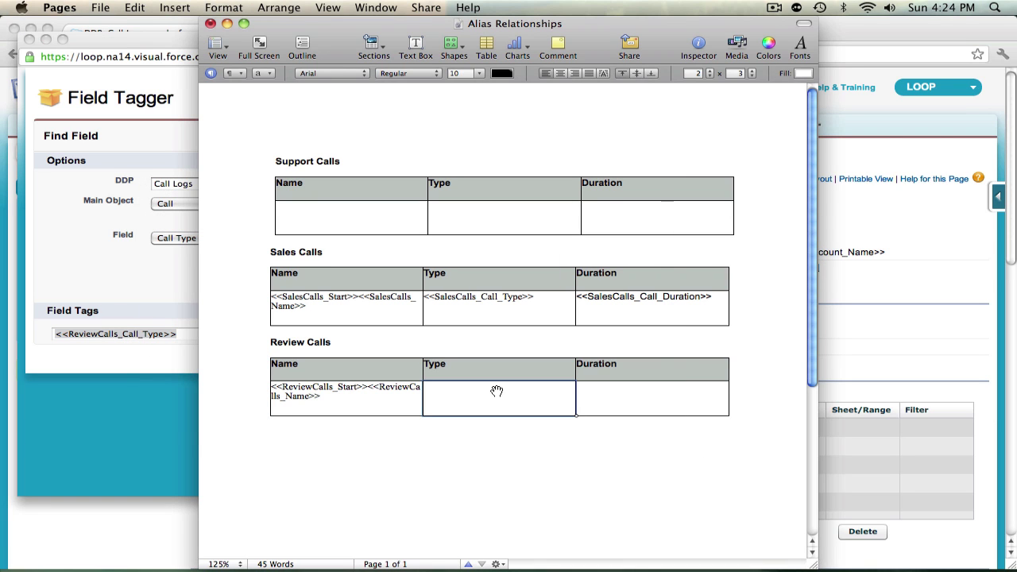
pyautogui.write('<<ReviewCalls_Call_Type>>')
# Get the Call Duration tag from the Field Tagger and put <<ReviewCalls_Call_Duration>> in the Duration cell of the Review Calls table
pyautogui.click(148, 286)
pyautogui.click(187, 245)
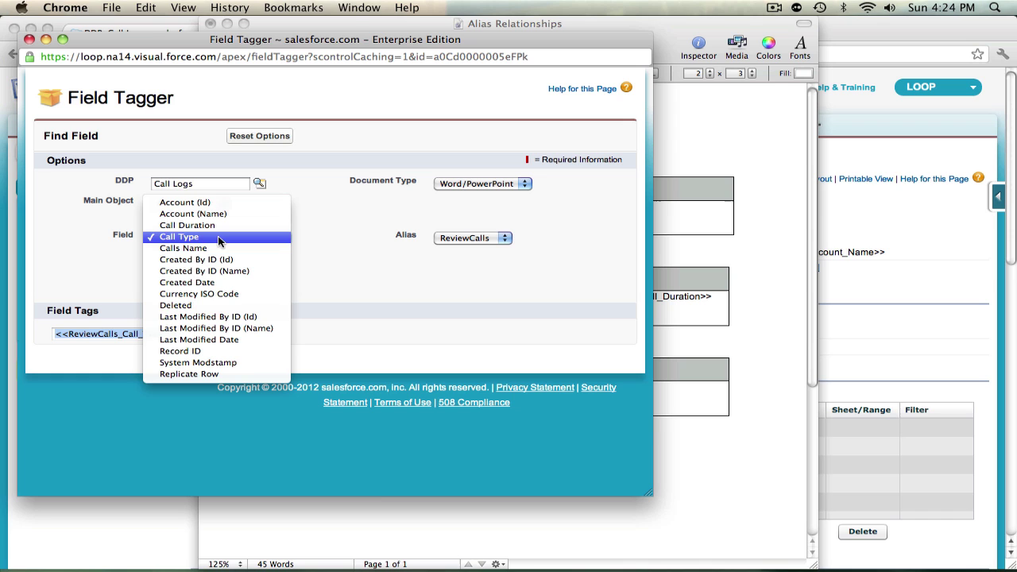
pyautogui.click(216, 225)
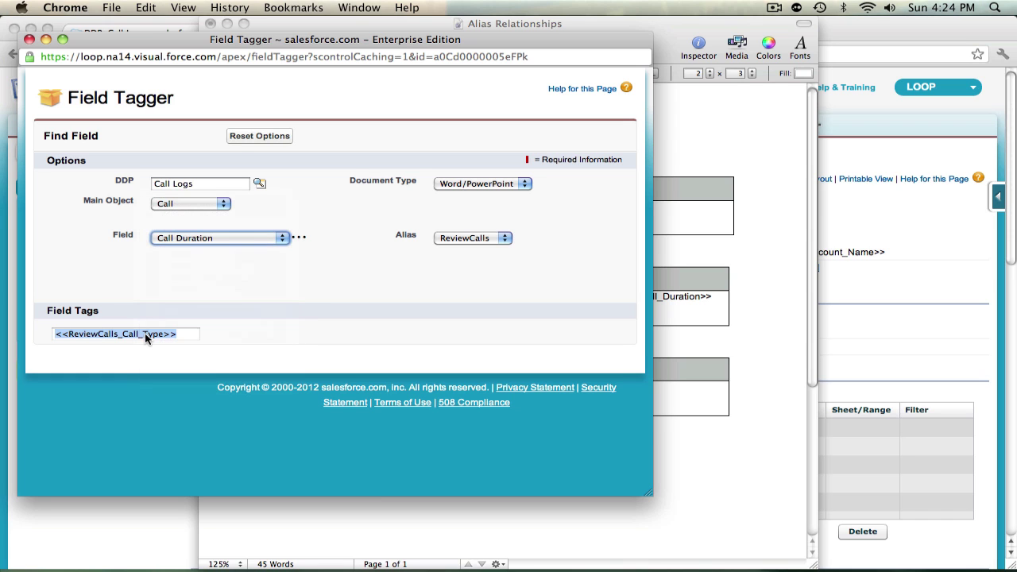
pyautogui.click(147, 342)
pyautogui.press('super+c')
pyautogui.click(640, 561)
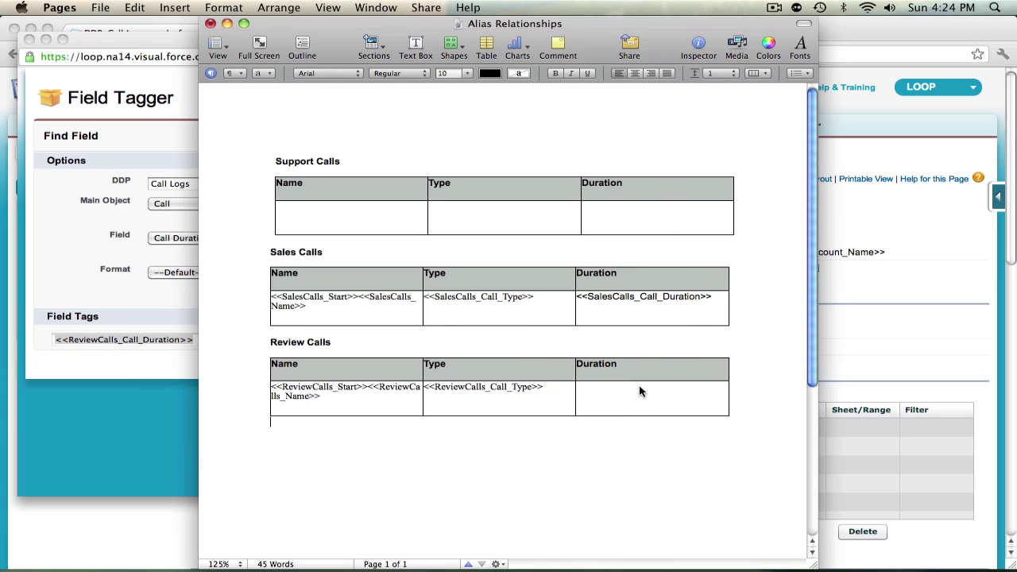
pyautogui.click(639, 394)
pyautogui.press('super+v')
pyautogui.click(397, 449)
# In the Field Tagger, set the alias to SupportCalls and the field to Replicate Row, and copy the resulting tag
pyautogui.click(49, 250)
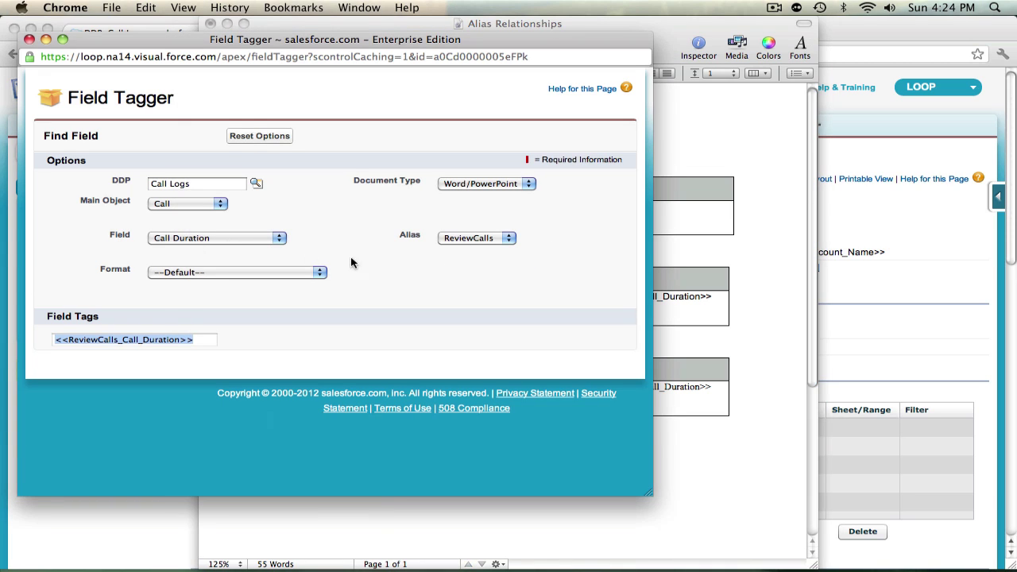
pyautogui.click(470, 239)
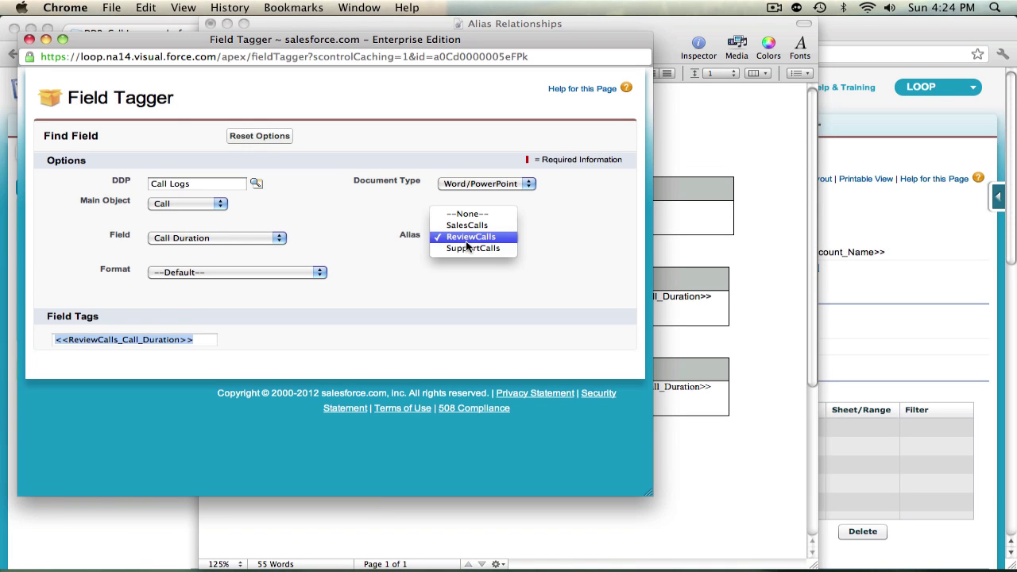
pyautogui.click(467, 248)
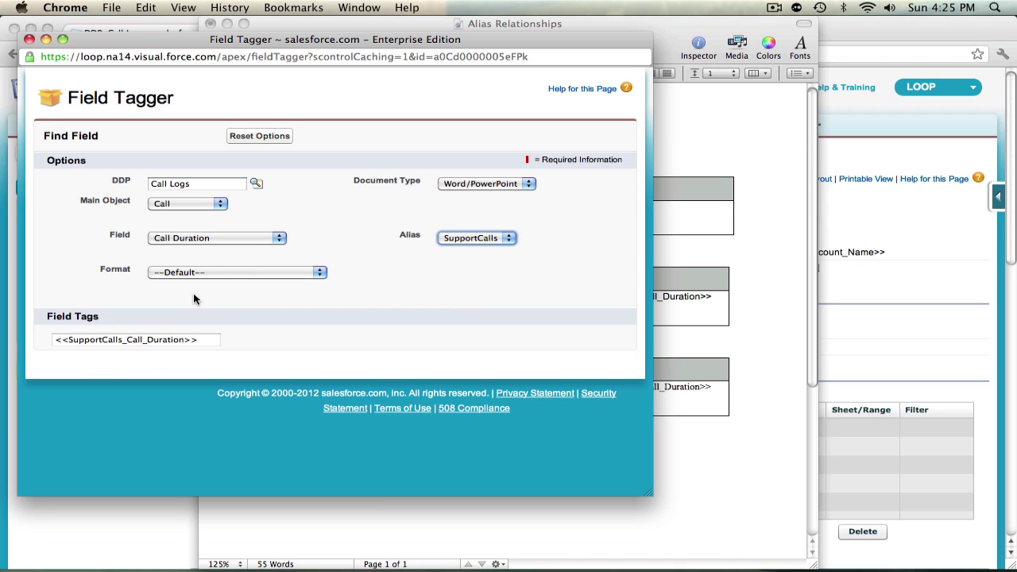
pyautogui.click(207, 239)
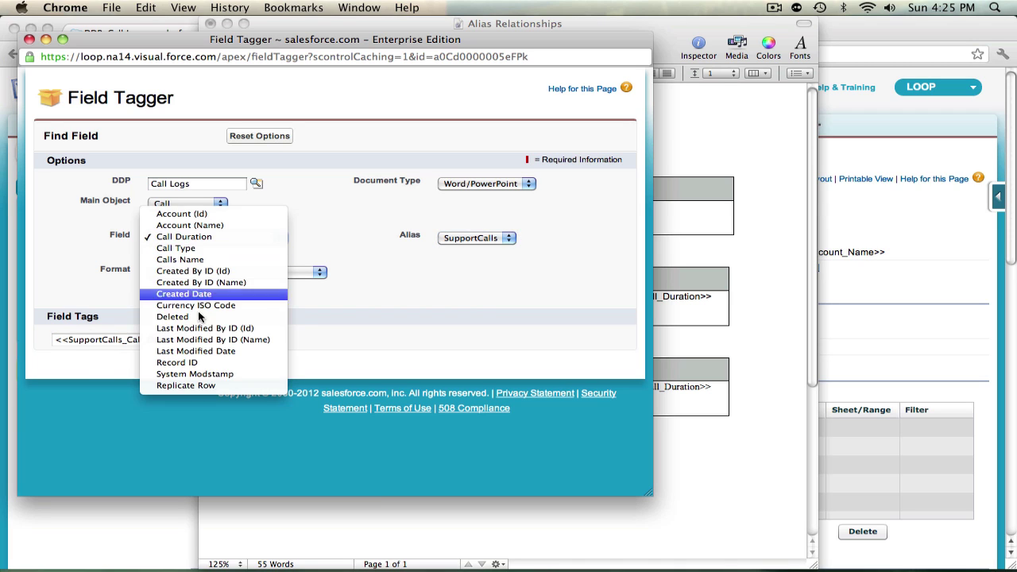
pyautogui.click(169, 382)
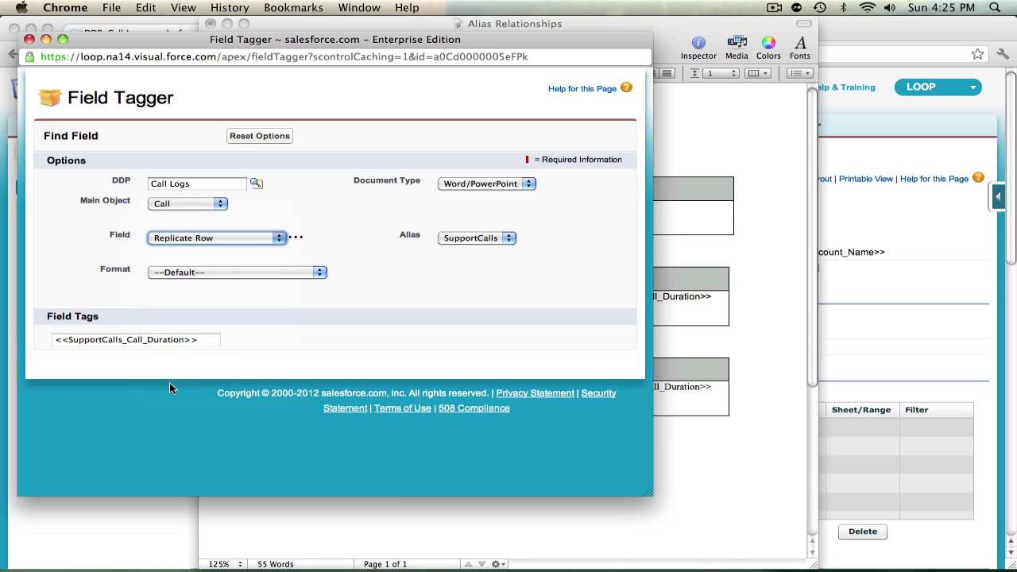
pyautogui.click(140, 335)
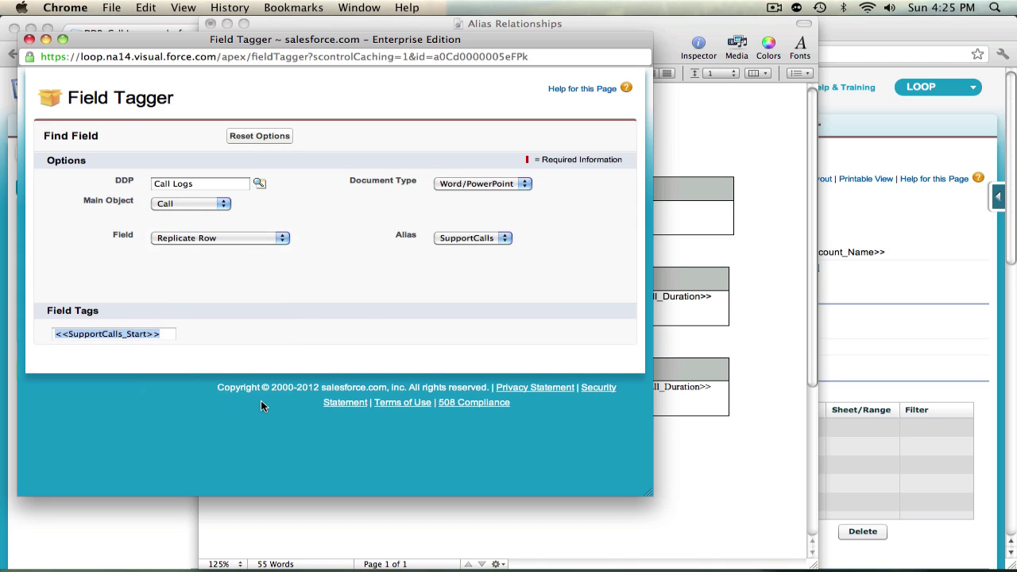
# Insert <<SupportCalls_Start>> into the empty Name cell of the Support Calls table in the Pages document
pyautogui.click(731, 238)
pyautogui.click(358, 220)
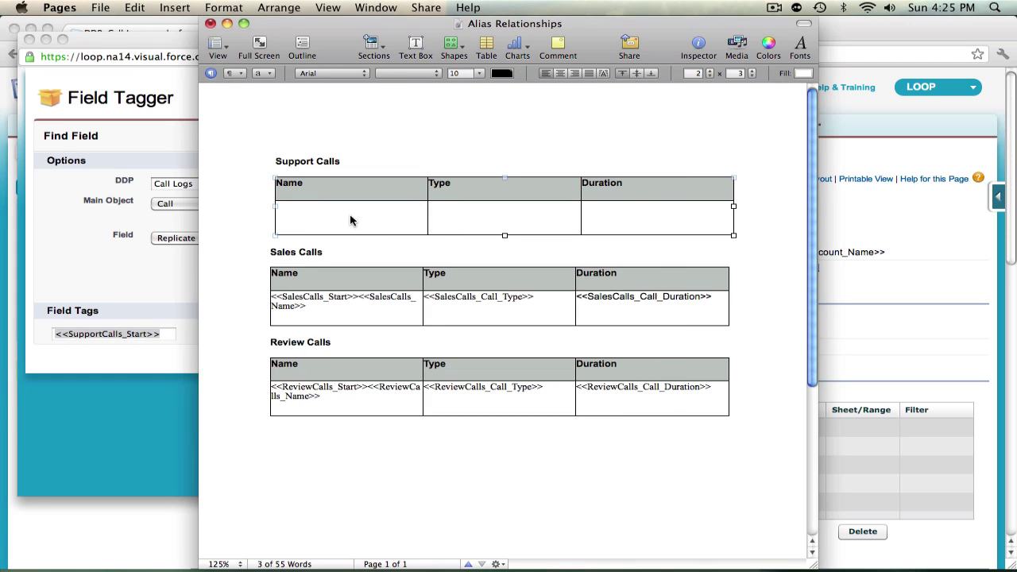
pyautogui.click(350, 218)
# Get the Calls Name tag from the Field Tagger and add <<SupportCalls_Name>> after the start tag in the Support Calls table
pyautogui.click(158, 269)
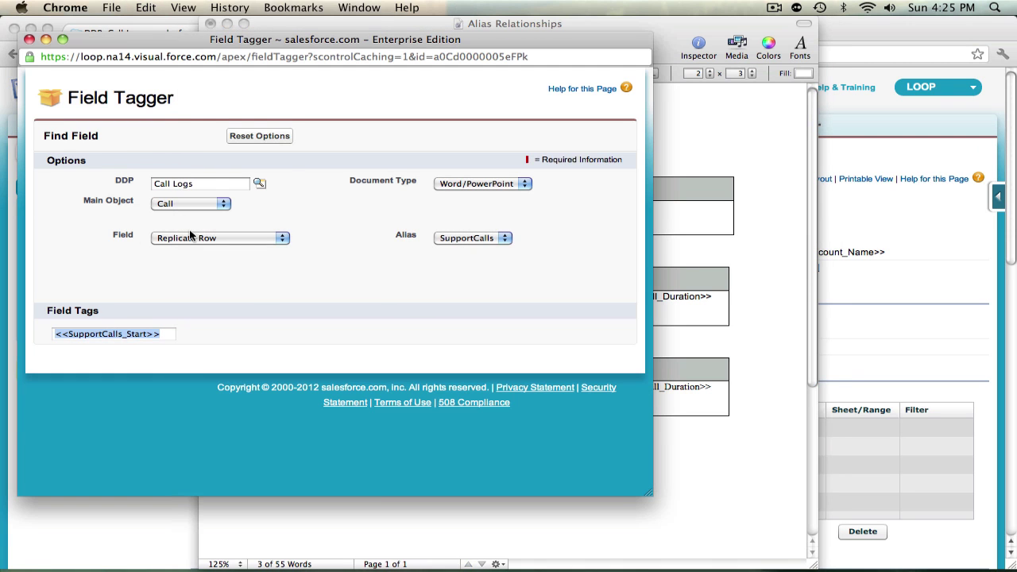
pyautogui.click(189, 238)
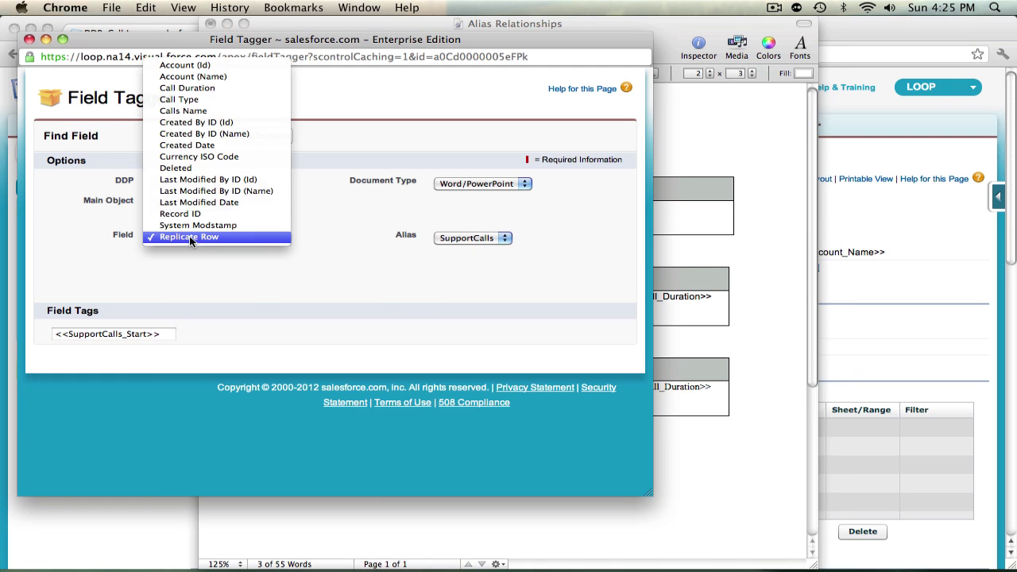
pyautogui.click(187, 111)
pyautogui.click(128, 342)
pyautogui.press('super+c')
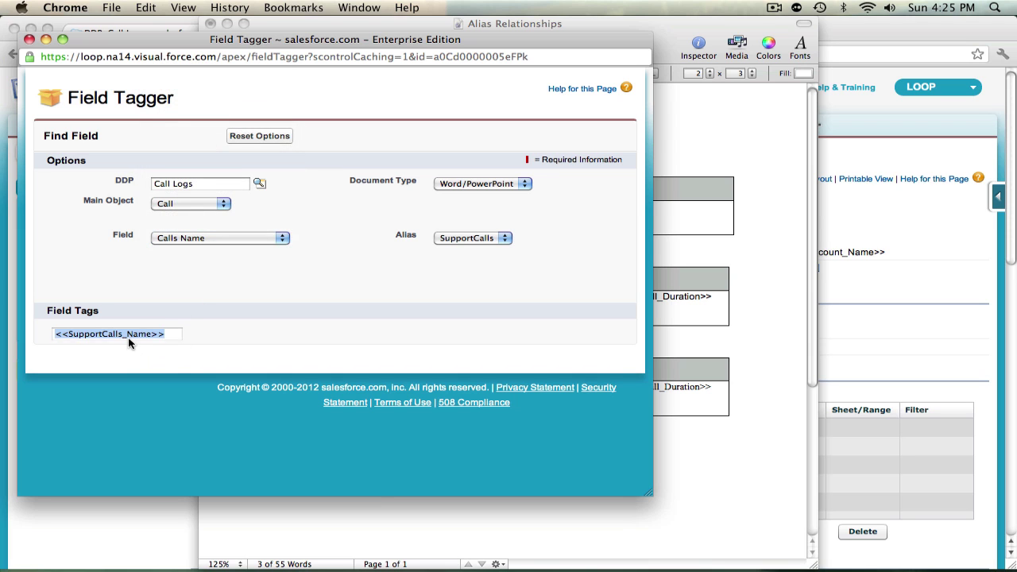
pyautogui.press('super+Tab')
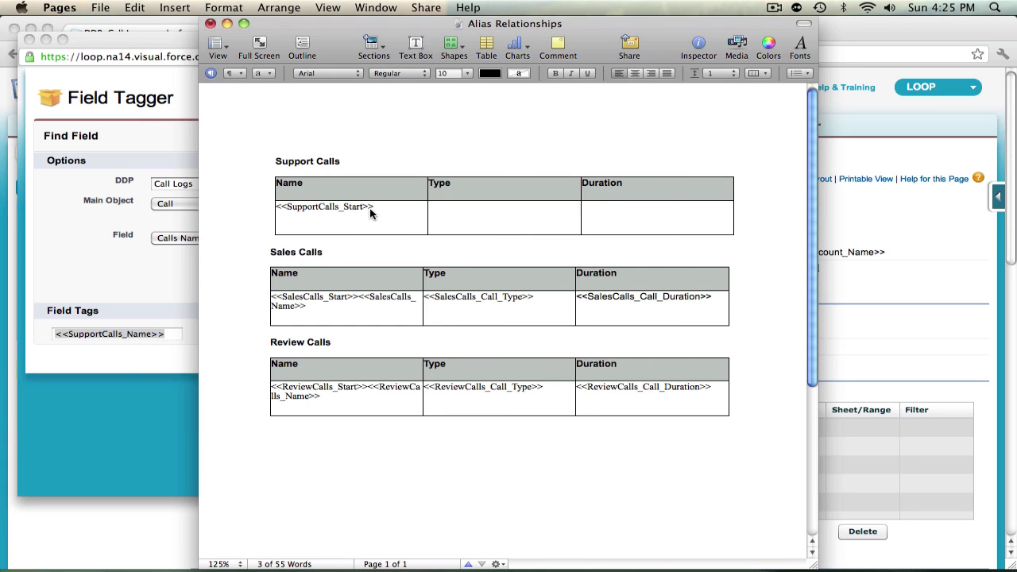
pyautogui.click(377, 204)
pyautogui.click(376, 204)
pyautogui.press('super+v')
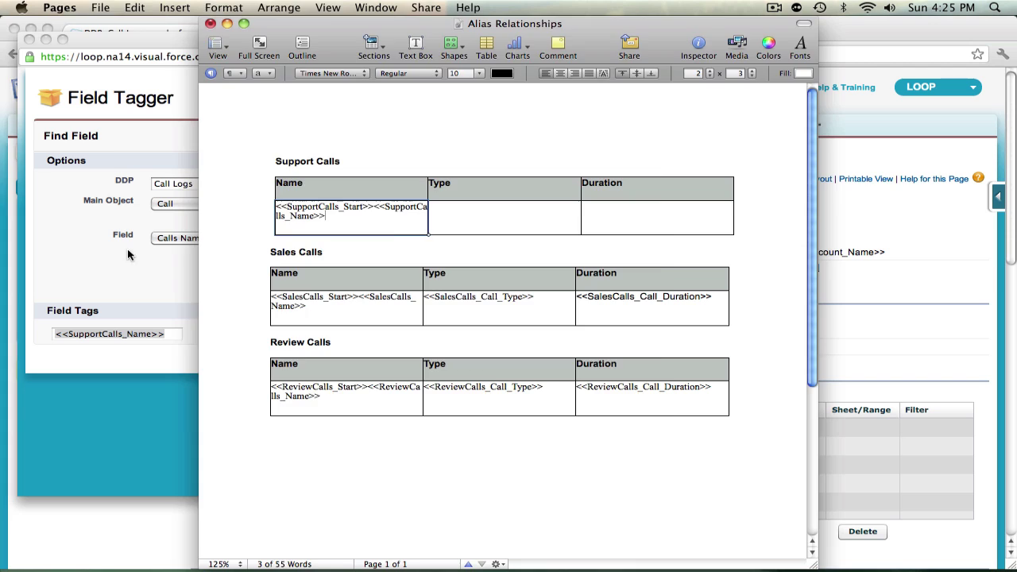
# Get the Call Type tag from the Field Tagger and put <<SupportCalls_Call_Type>> in the Type cell of the Support Calls table
pyautogui.click(127, 249)
pyautogui.click(195, 248)
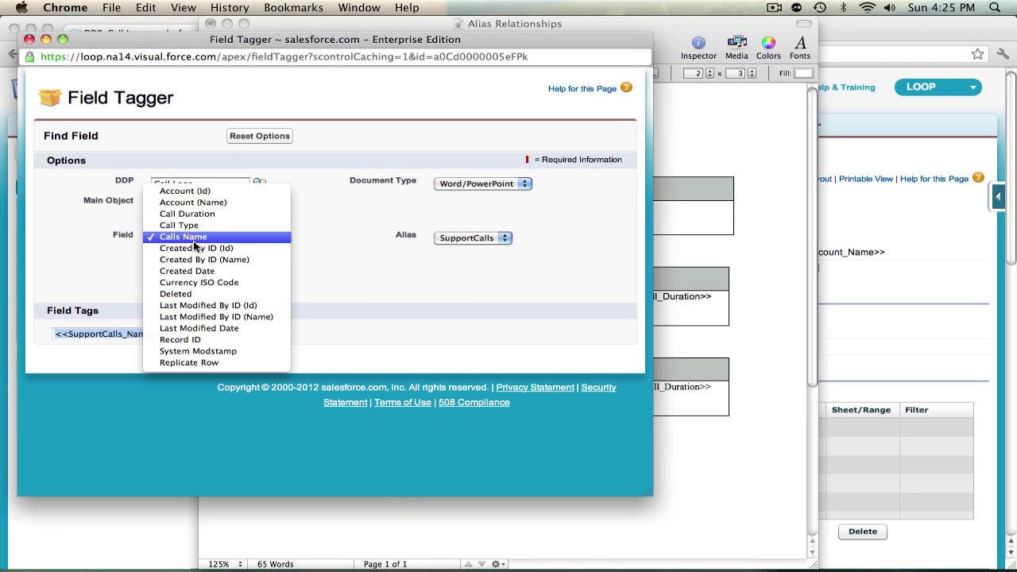
pyautogui.click(193, 226)
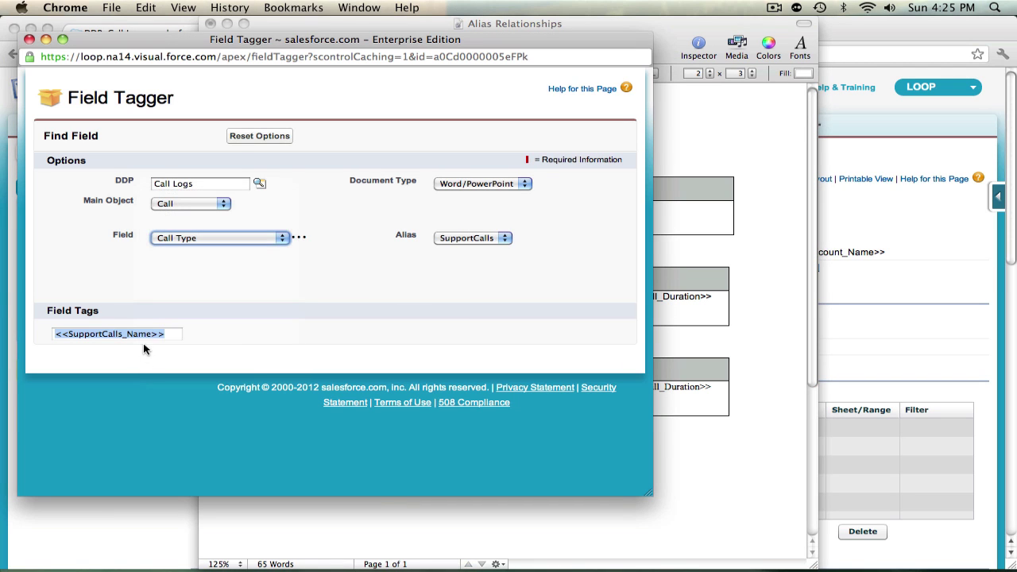
pyautogui.click(140, 337)
pyautogui.press('super+c')
pyautogui.click(320, 513)
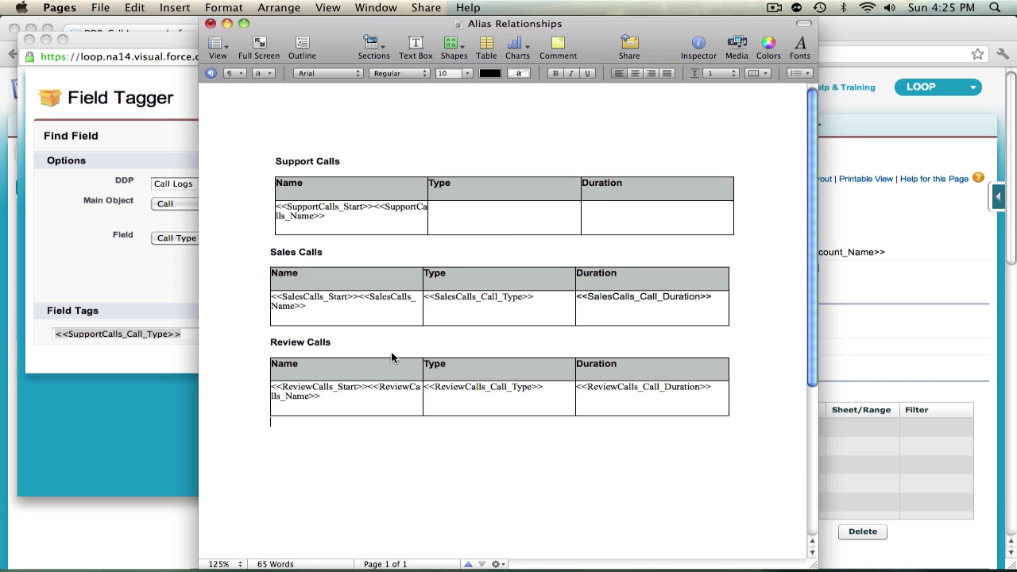
pyautogui.click(468, 216)
pyautogui.press('super+v')
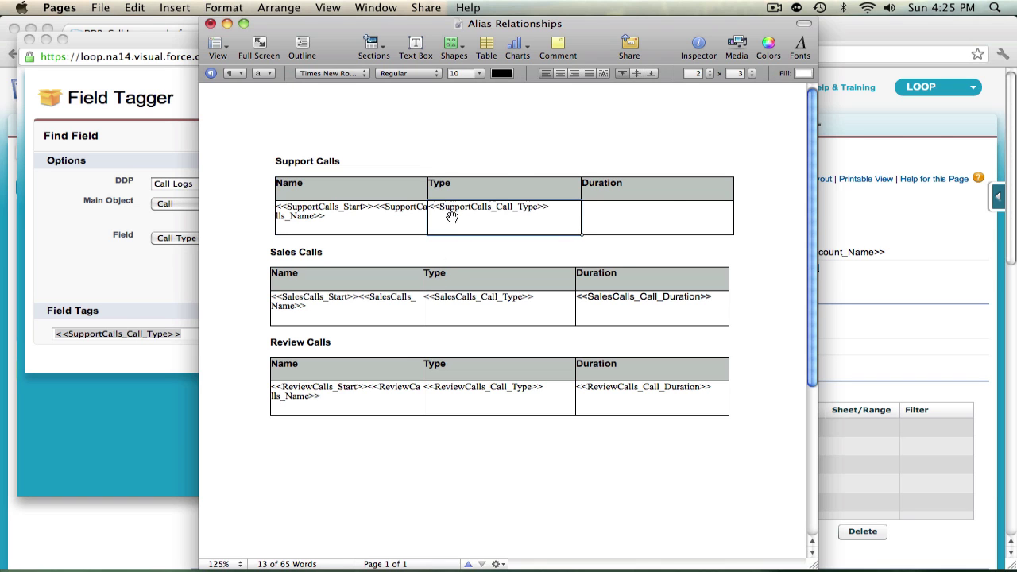
# Get the Call Duration tag from the Field Tagger and put <<SupportCalls_Call_Duration>> in the Duration cell of the Support Calls table
pyautogui.click(169, 299)
pyautogui.click(190, 239)
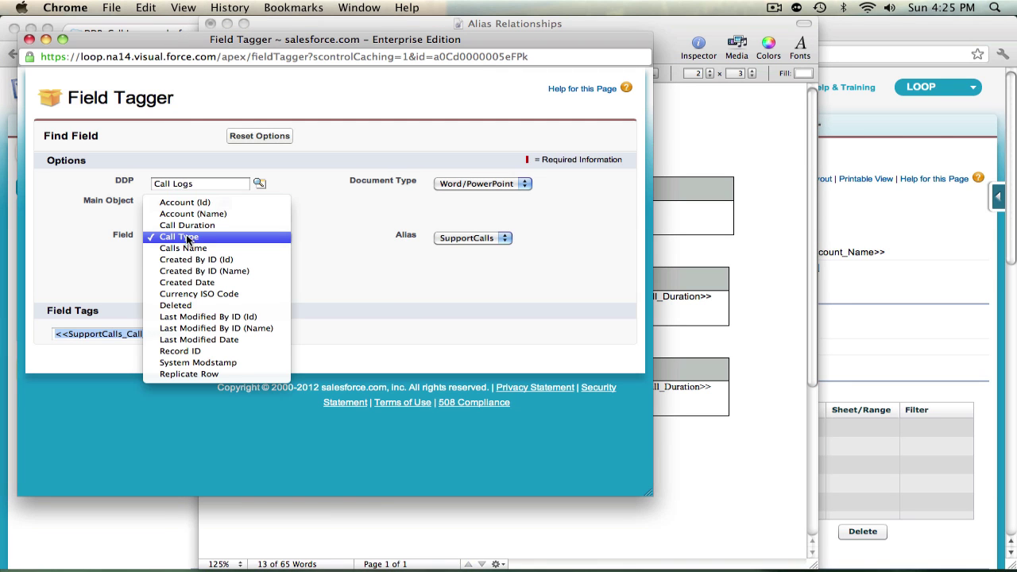
pyautogui.click(191, 225)
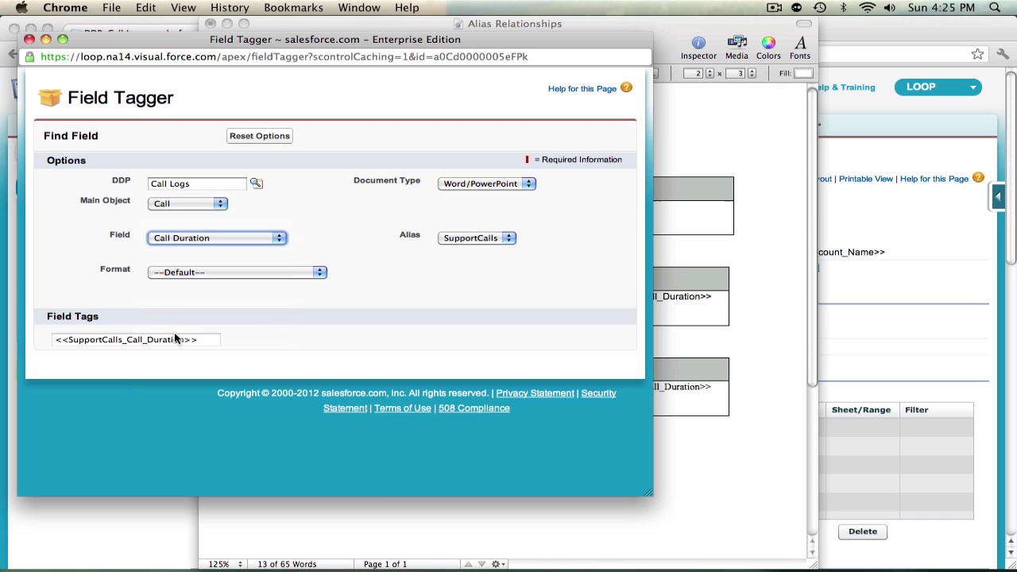
pyautogui.click(181, 339)
pyautogui.press('super+c')
pyautogui.click(345, 532)
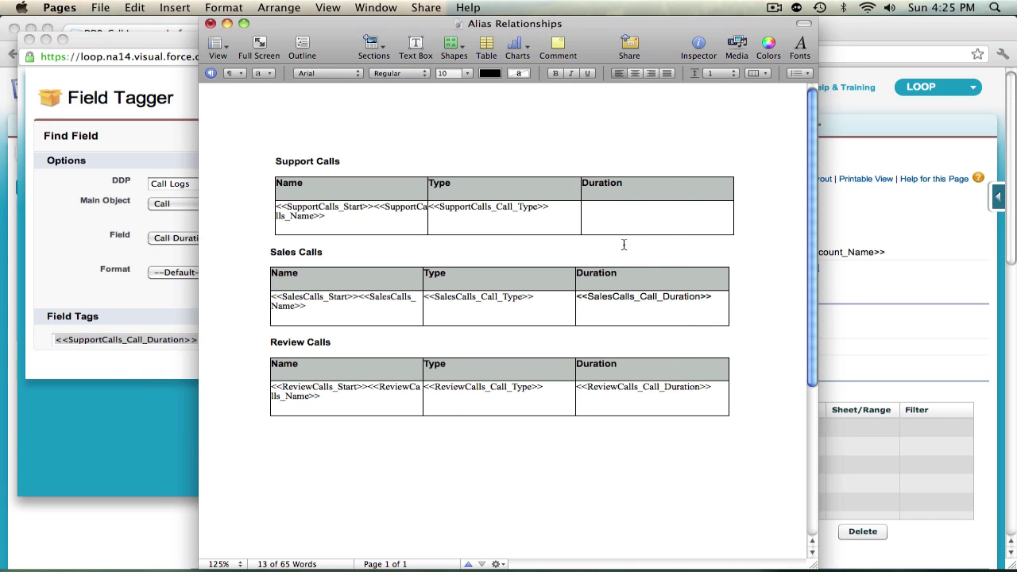
pyautogui.click(623, 213)
pyautogui.press('super+v')
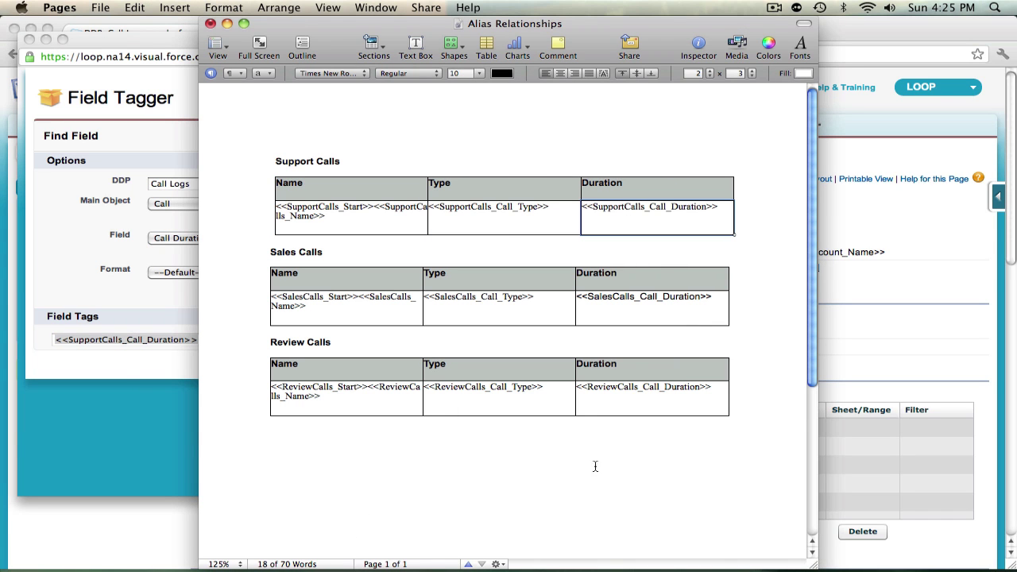
pyautogui.click(588, 474)
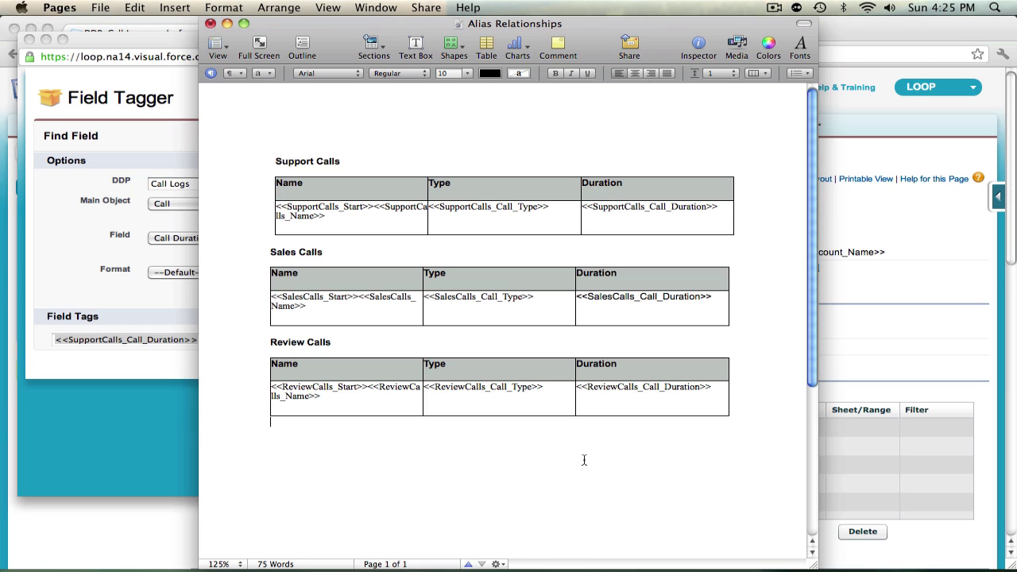
# Save the template as Alias Relationships on the Desktop, including a copy in Word Document format
pyautogui.click(101, 9)
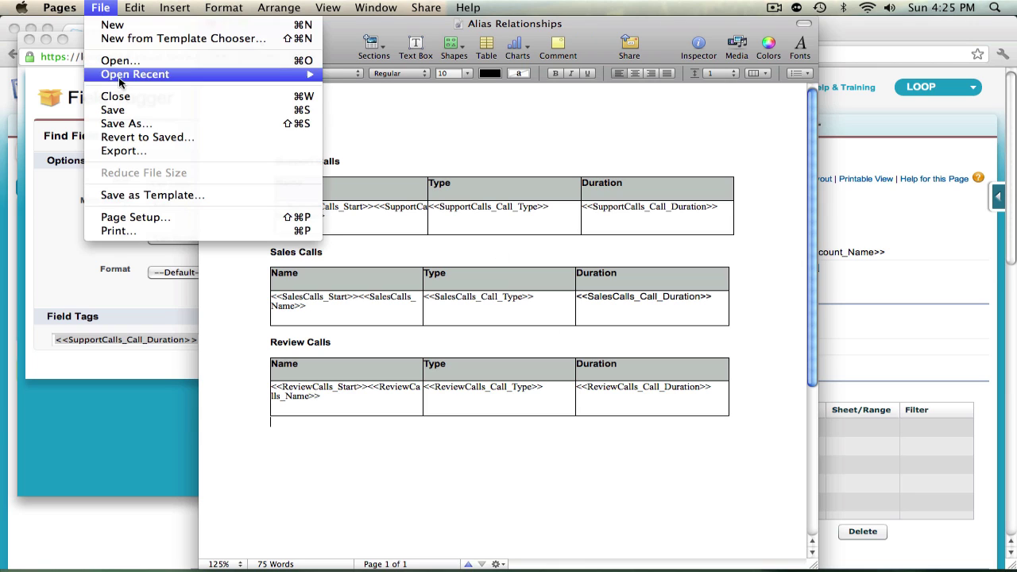
pyautogui.click(126, 124)
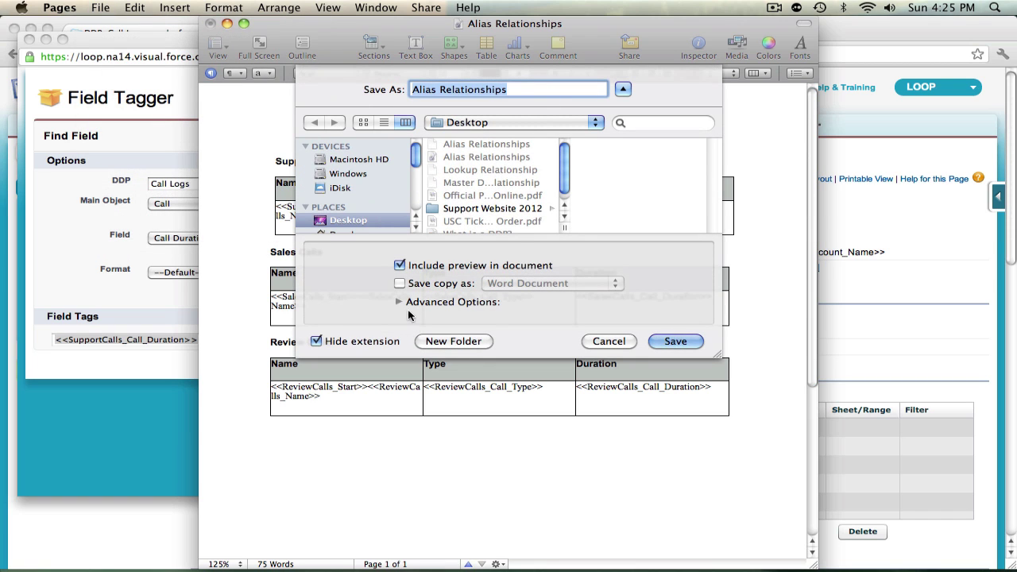
pyautogui.click(399, 283)
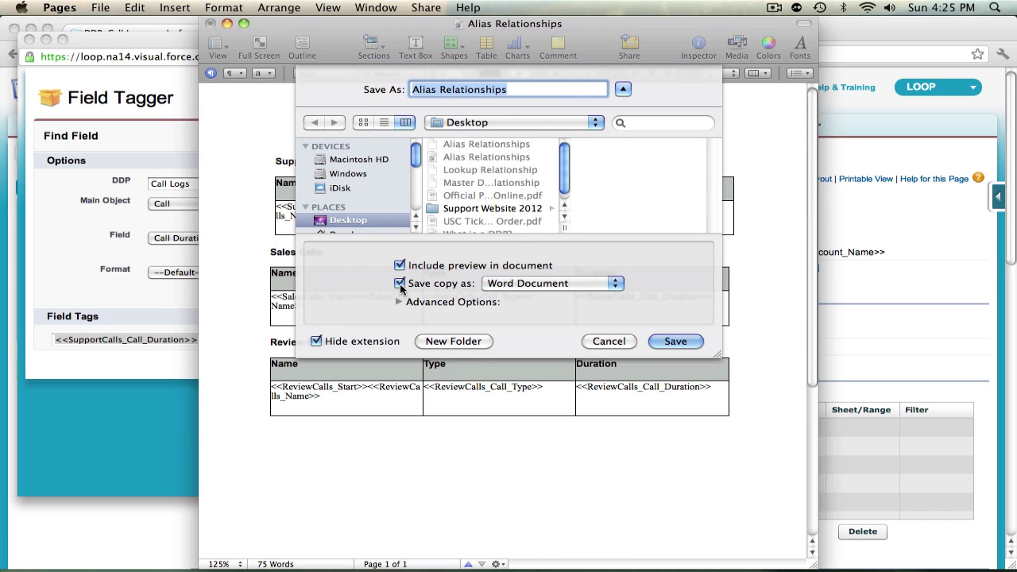
pyautogui.click(689, 349)
pyautogui.click(617, 150)
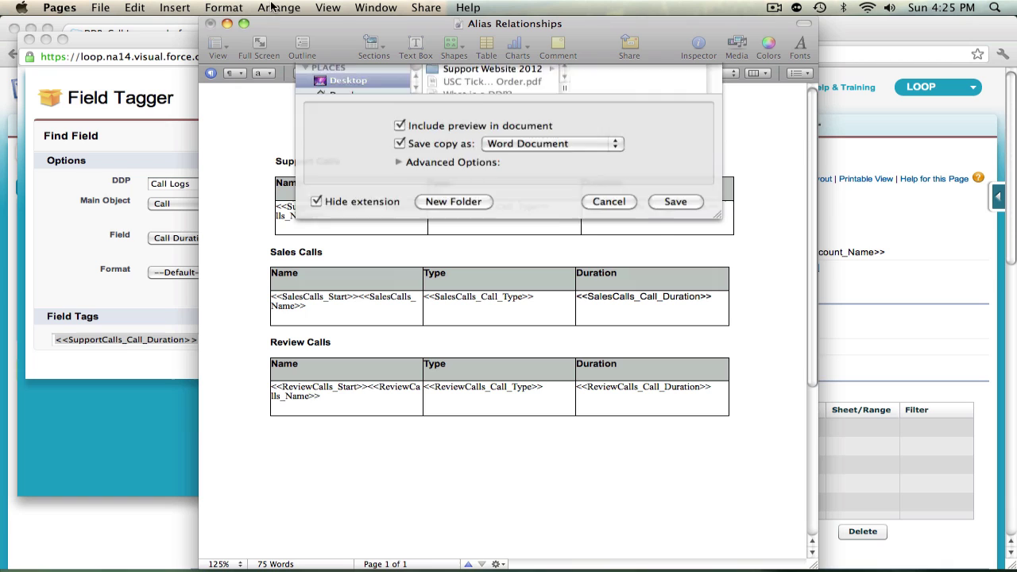
# Close the Alias Relationships document without saving it again, and close the Field Tagger window
pyautogui.click(210, 24)
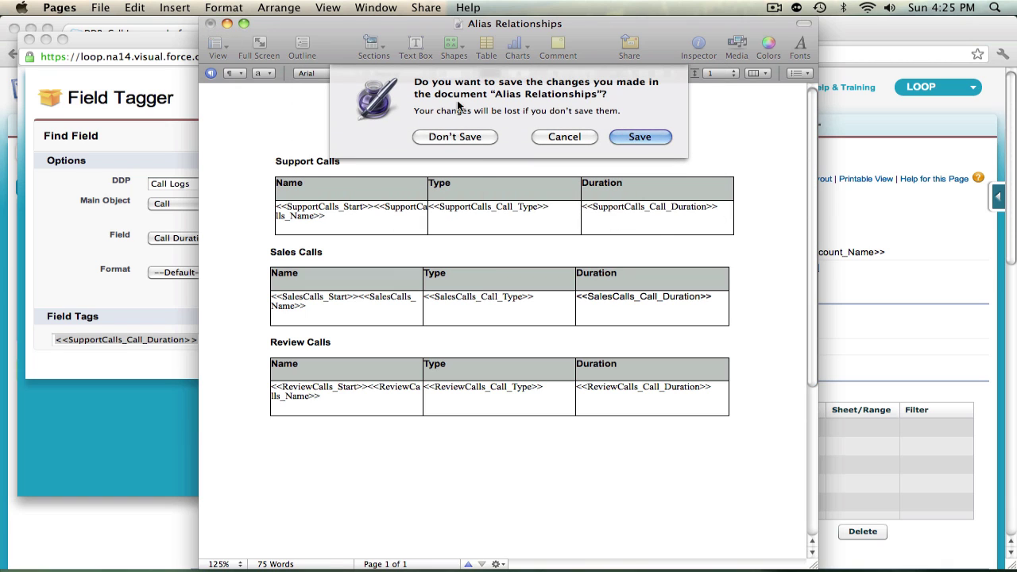
pyautogui.click(469, 139)
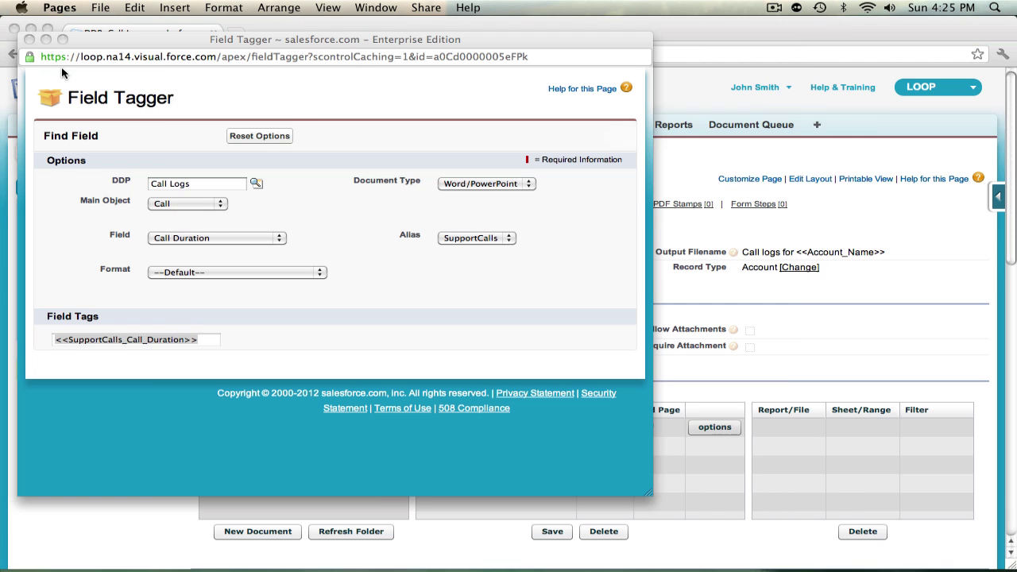
pyautogui.click(29, 39)
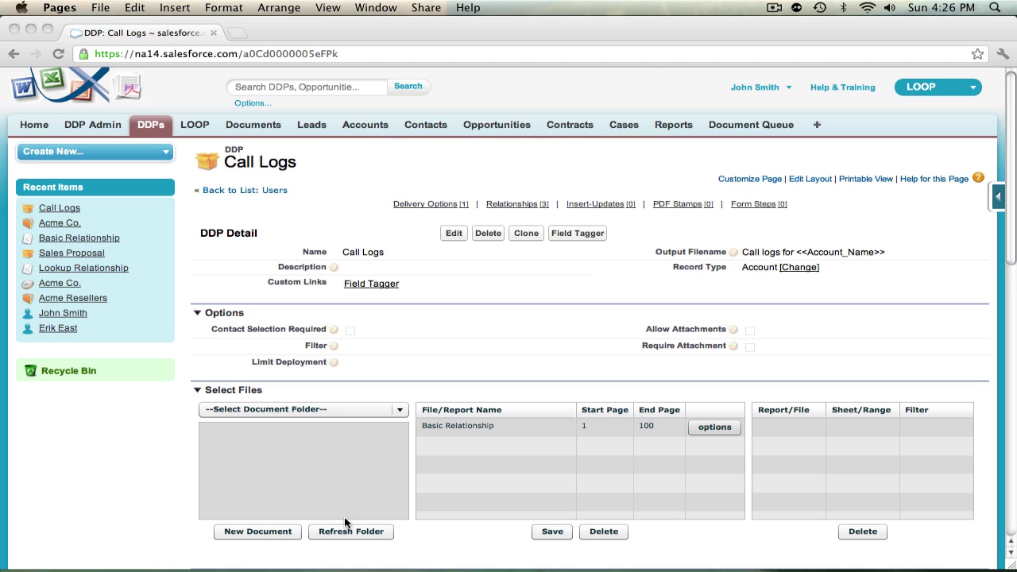
# Start a new document upload in the LOOP Files folder, choosing the Alias Relationships Word file from the Desktop
pyautogui.click(244, 534)
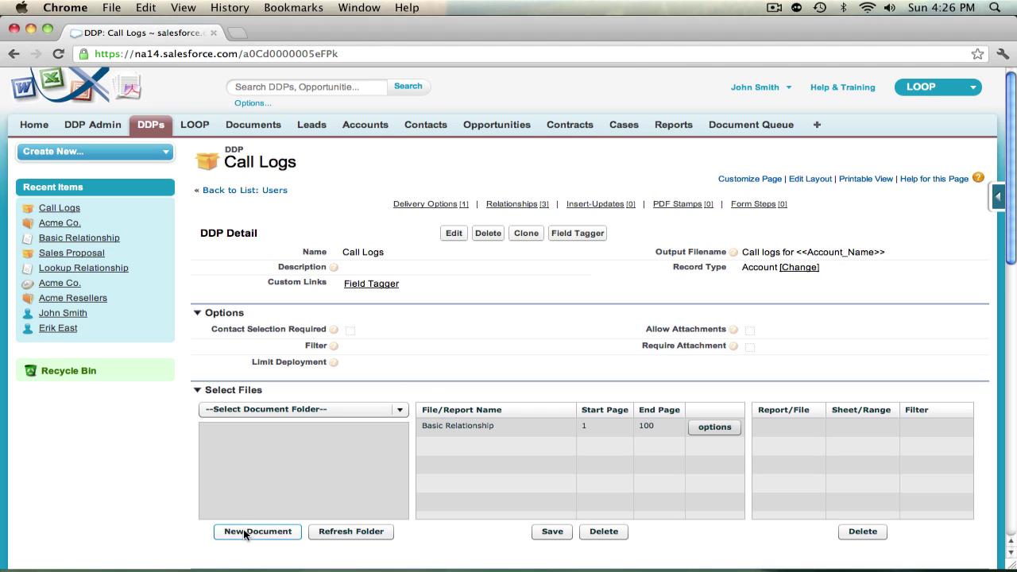
pyautogui.click(244, 532)
pyautogui.click(422, 314)
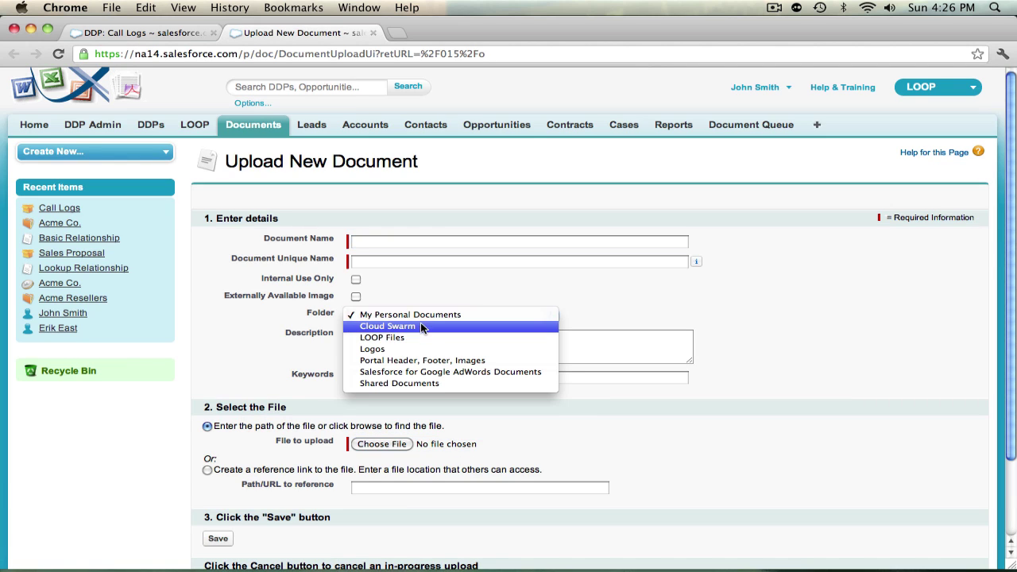
pyautogui.click(397, 337)
pyautogui.click(389, 443)
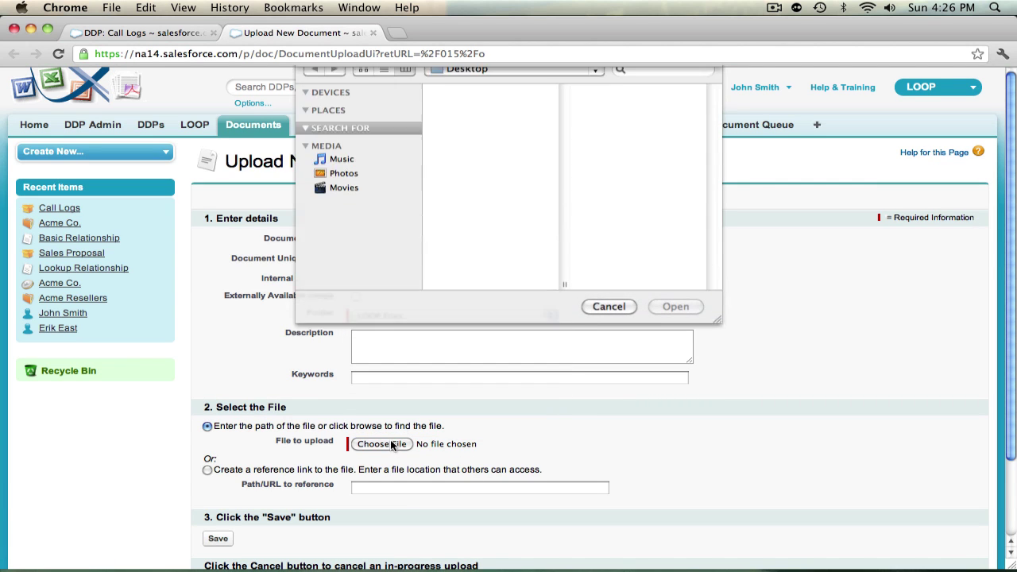
pyautogui.click(483, 105)
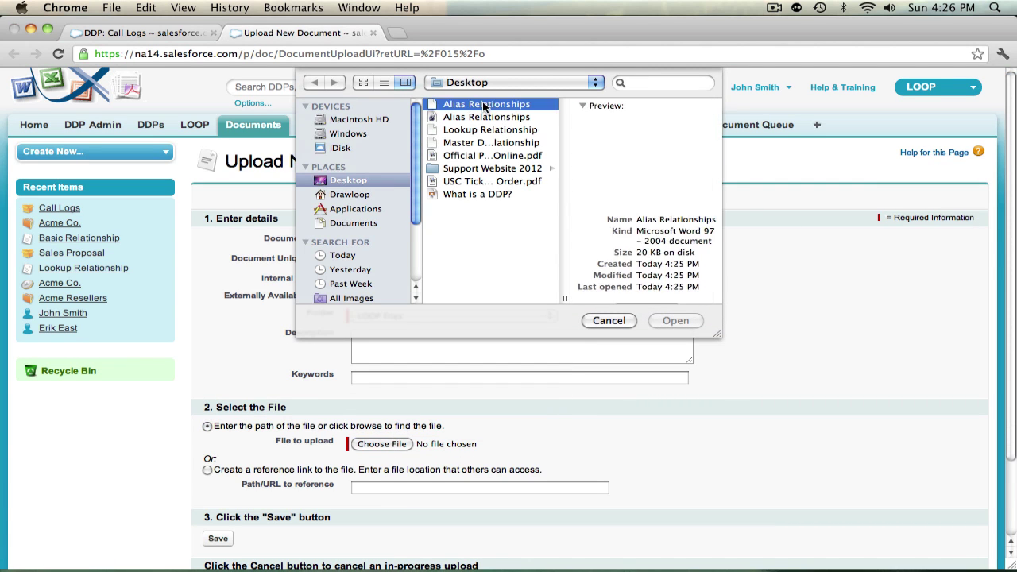
pyautogui.click(675, 320)
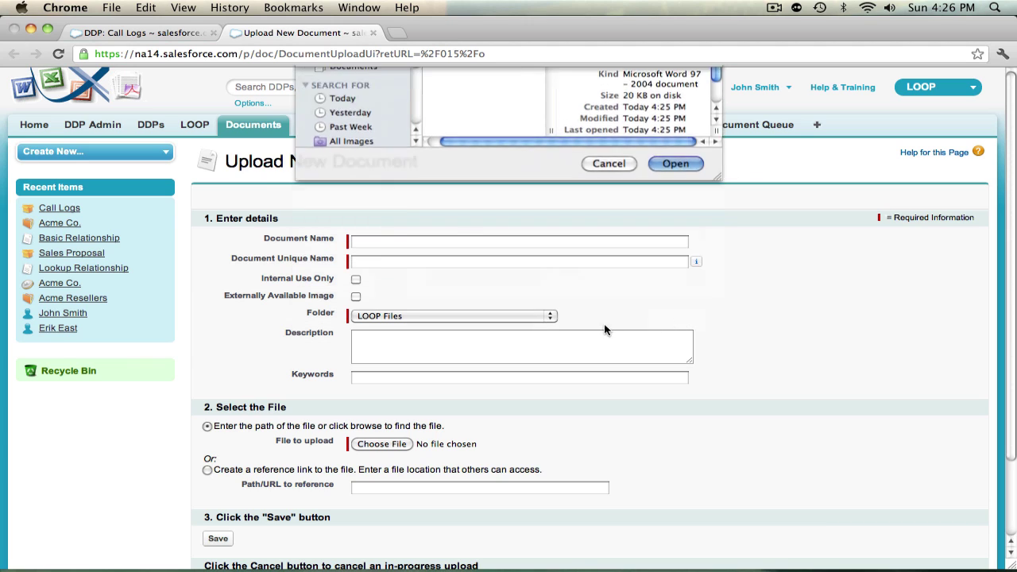
# Name the document Aliased Relationships, with the unique name Aliased_Relationships, and save the upload
pyautogui.click(490, 240)
pyautogui.write('Alis')
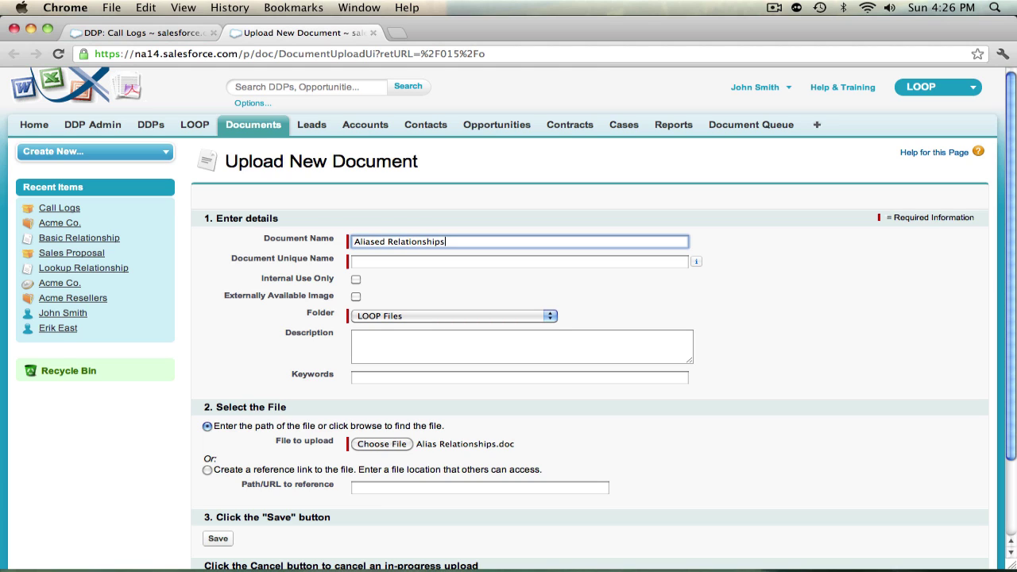
pyautogui.click(421, 263)
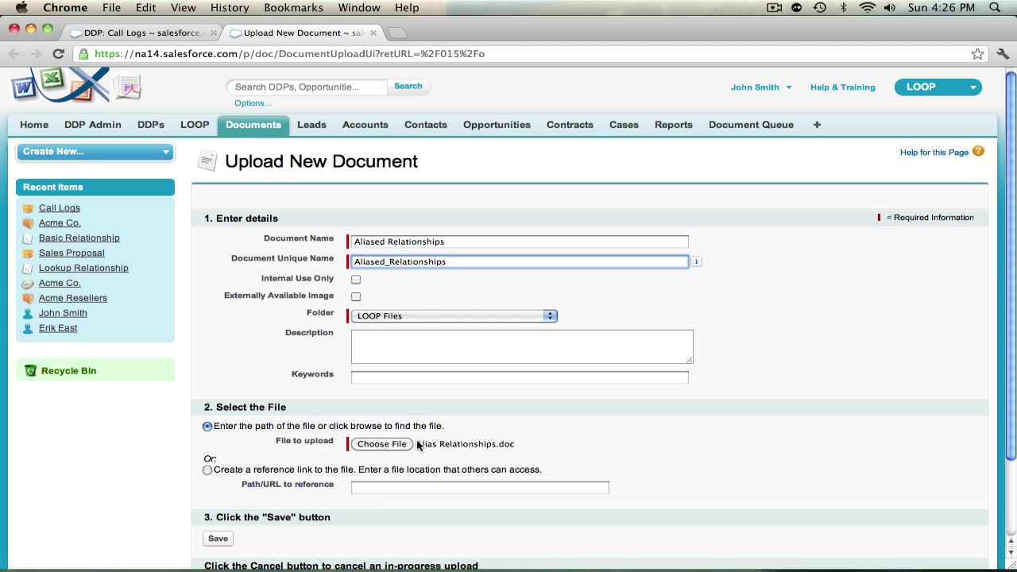
pyautogui.click(219, 541)
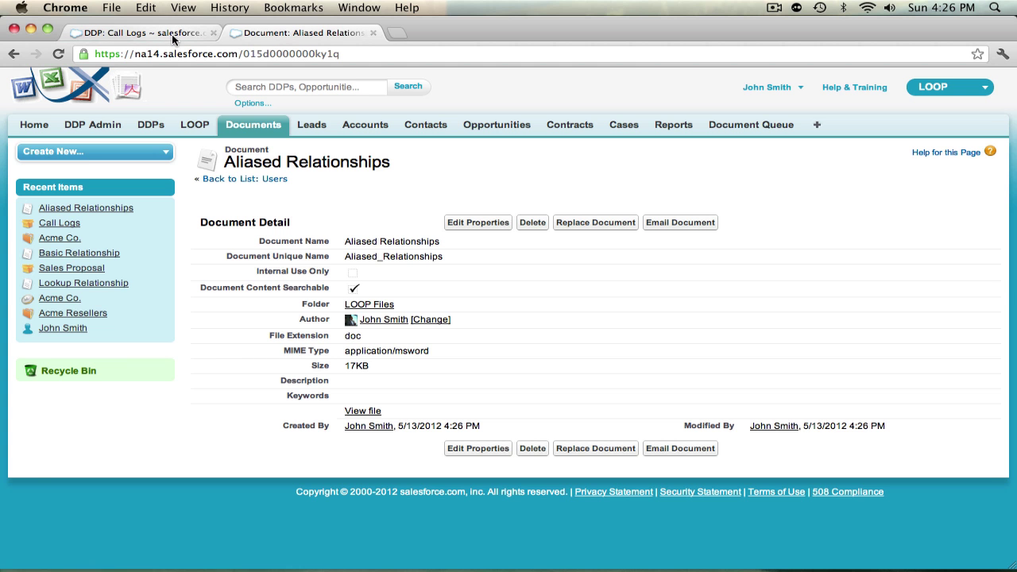
# Return to the Call Logs DDP and add Aliased Relationships from the LOOP Files folder to its file list
pyautogui.click(174, 36)
pyautogui.click(308, 409)
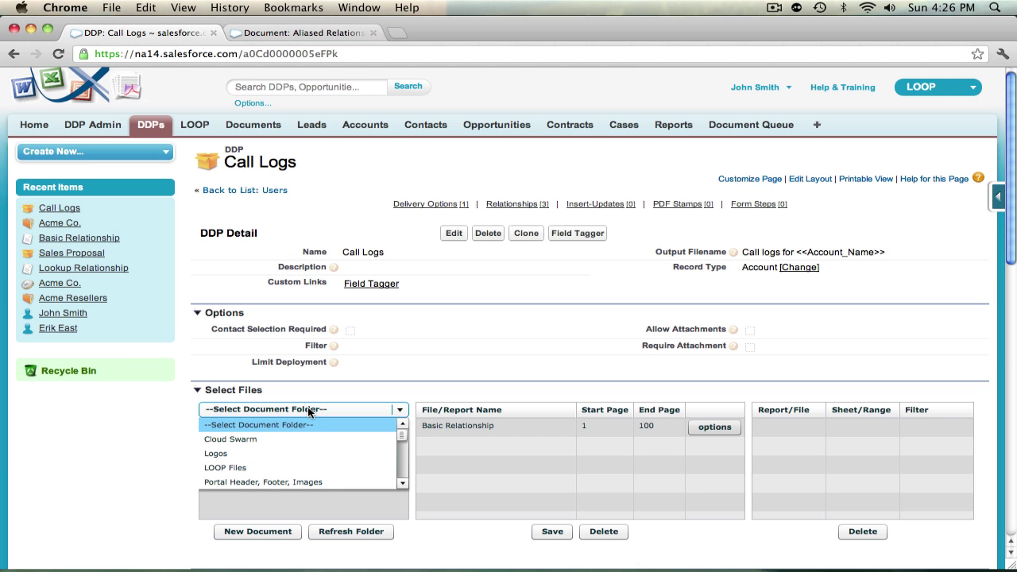
pyautogui.click(262, 467)
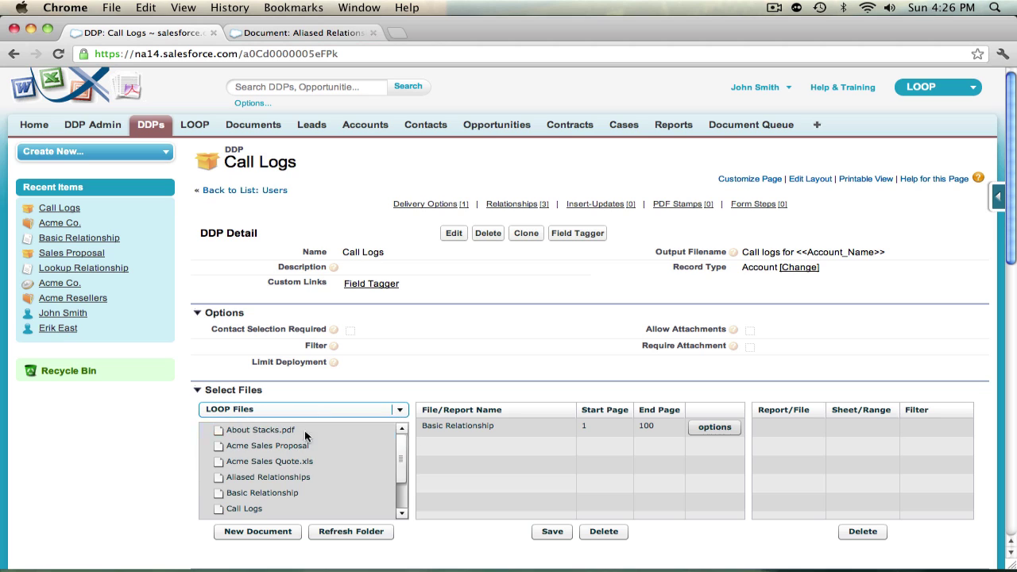
pyautogui.moveTo(304, 475); pyautogui.dragTo(556, 475)
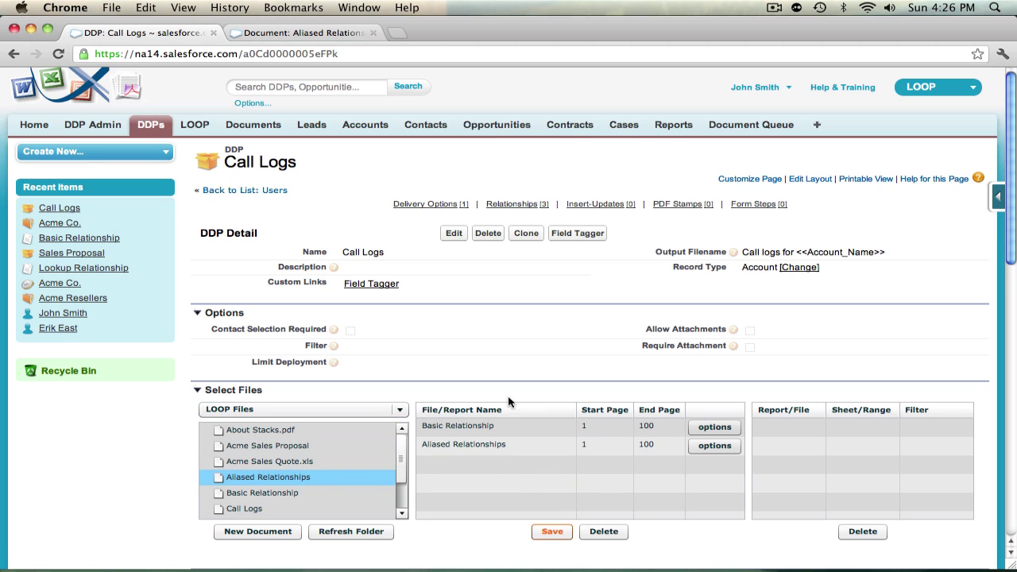
# Delete Basic Relationship from the DDP's file list and save the list
pyautogui.click(516, 427)
pyautogui.click(602, 532)
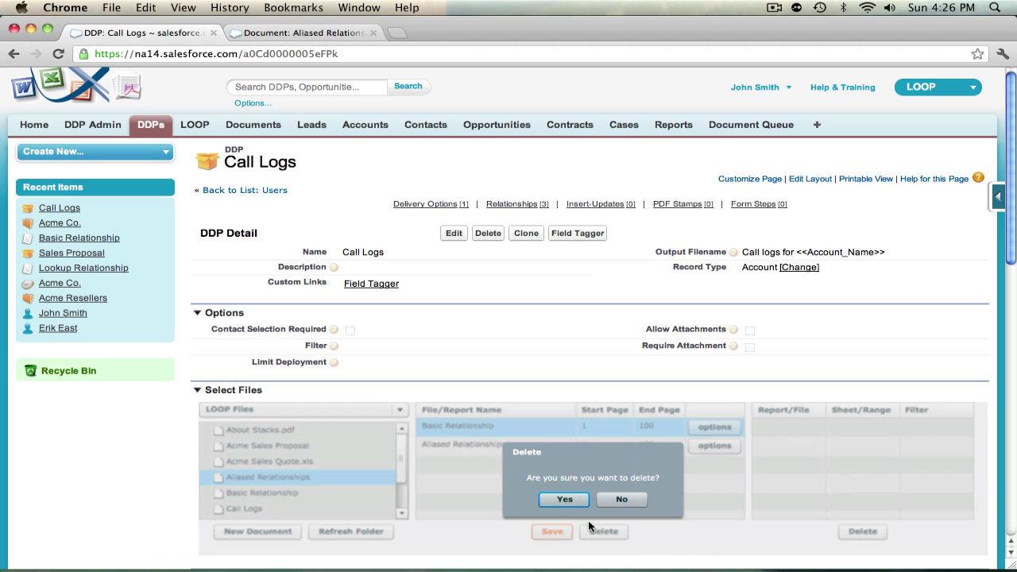
pyautogui.click(577, 500)
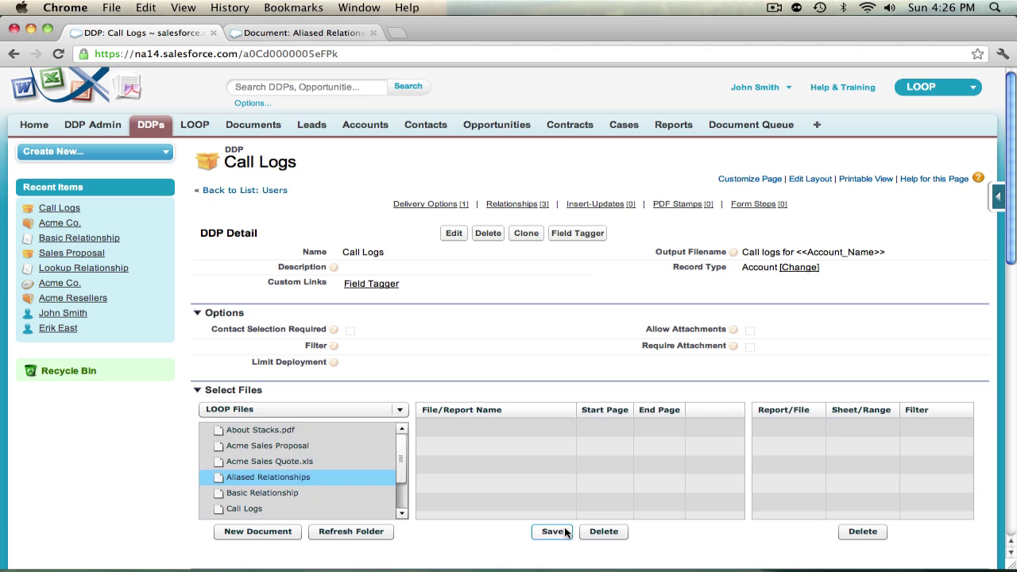
pyautogui.click(563, 529)
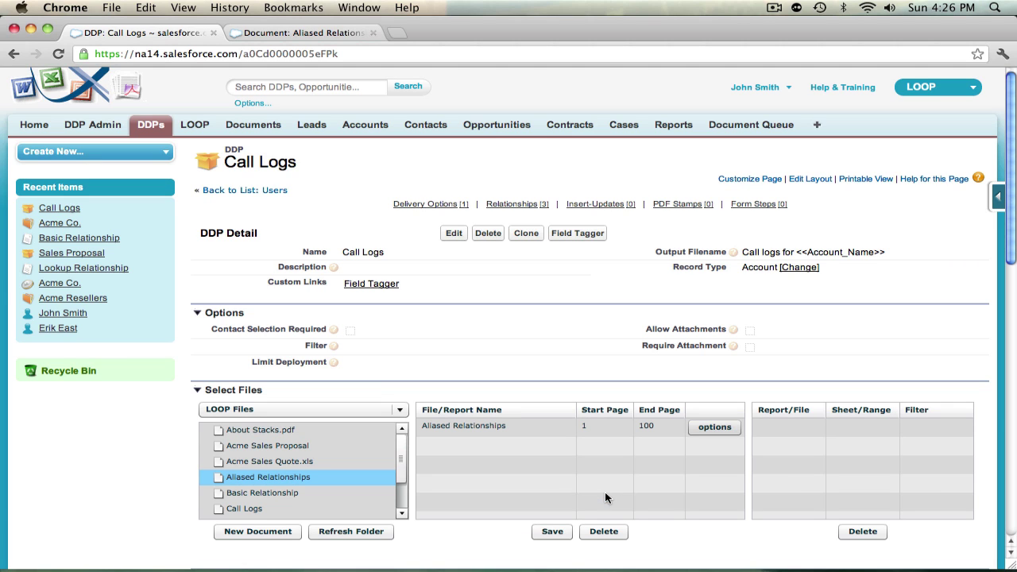
# Open the Acme Co. account in LOOPlus, select the first listed contact and run the Call Logs DDP with Download PDF delivery
pyautogui.click(72, 224)
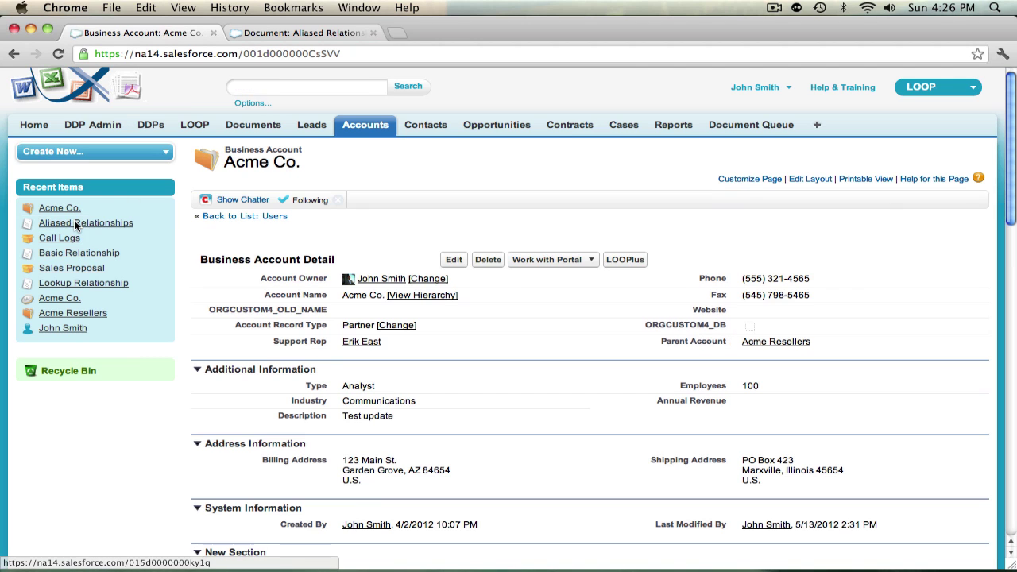
pyautogui.click(627, 259)
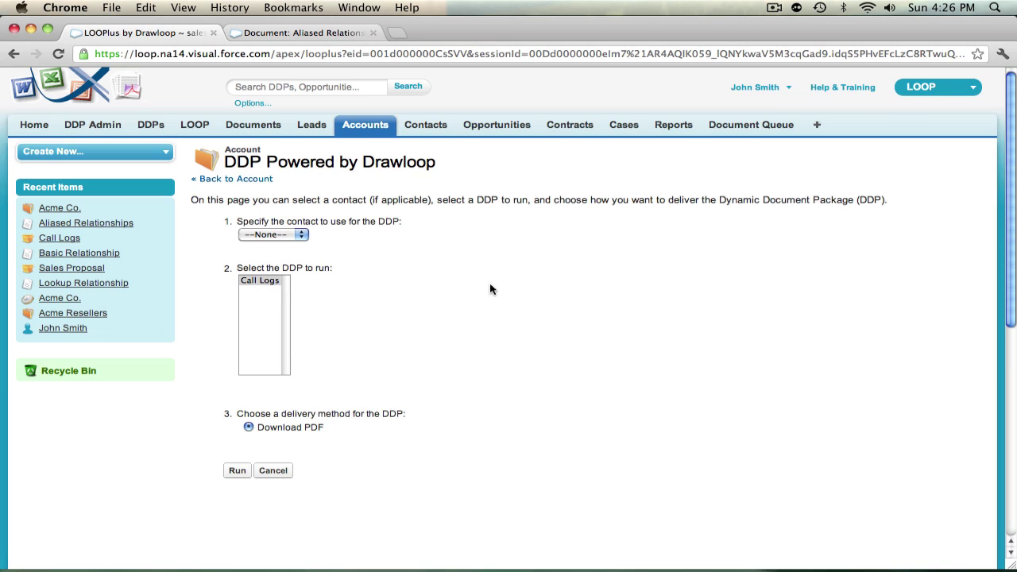
pyautogui.click(259, 238)
pyautogui.click(257, 246)
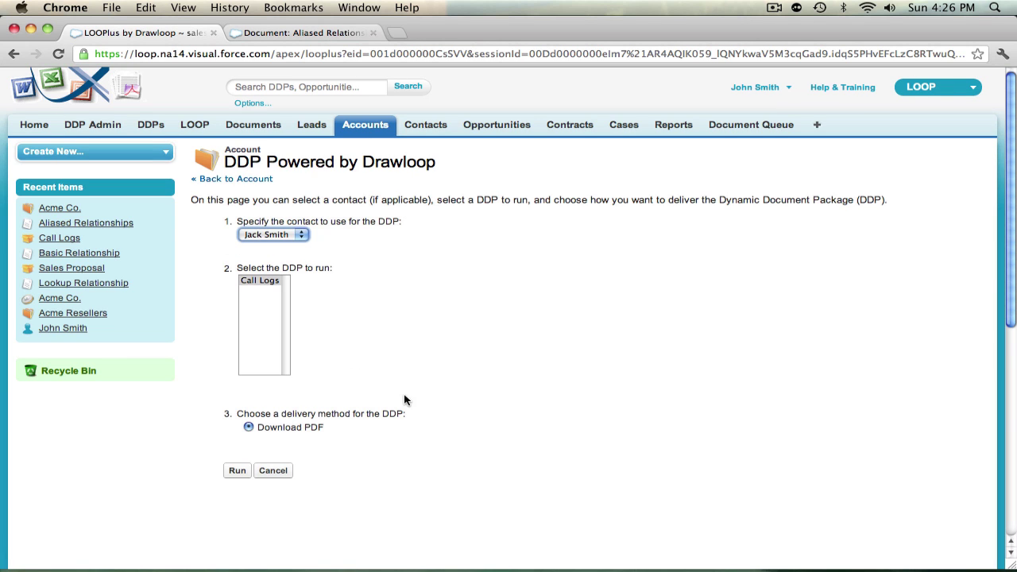
pyautogui.click(229, 474)
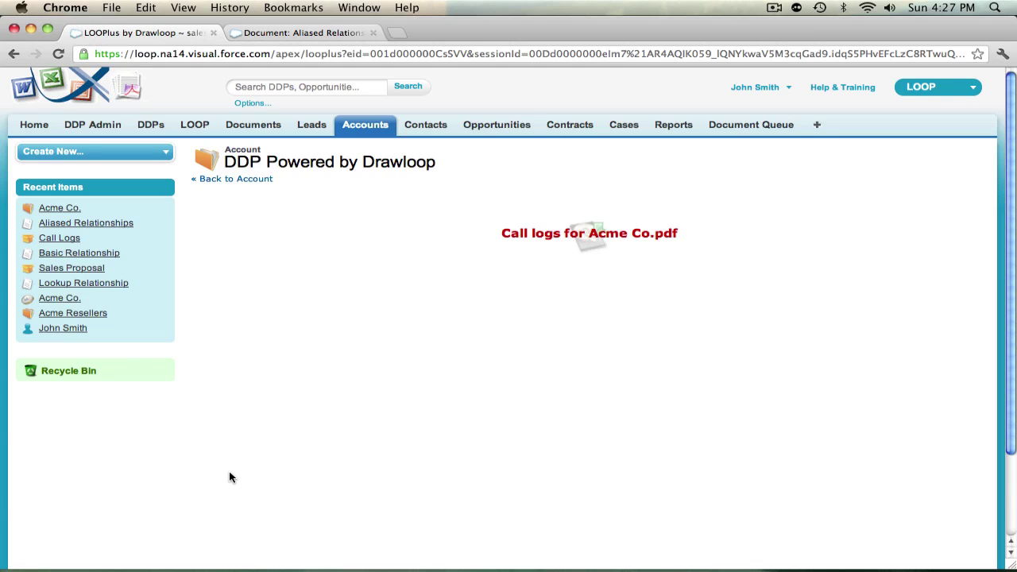
# Download Call logs for Acme Co.pdf, keep the file and open it
pyautogui.click(530, 237)
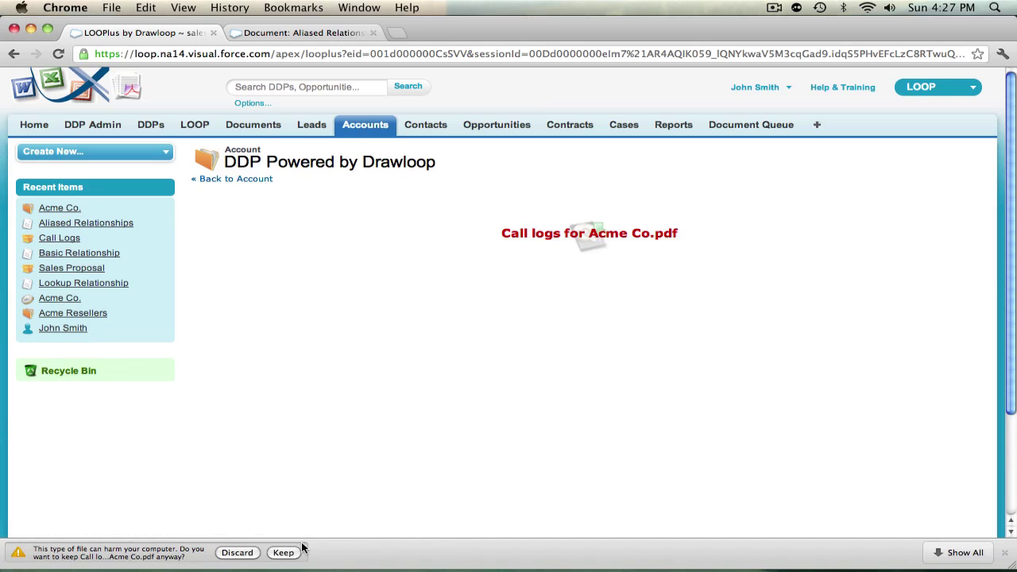
pyautogui.click(284, 552)
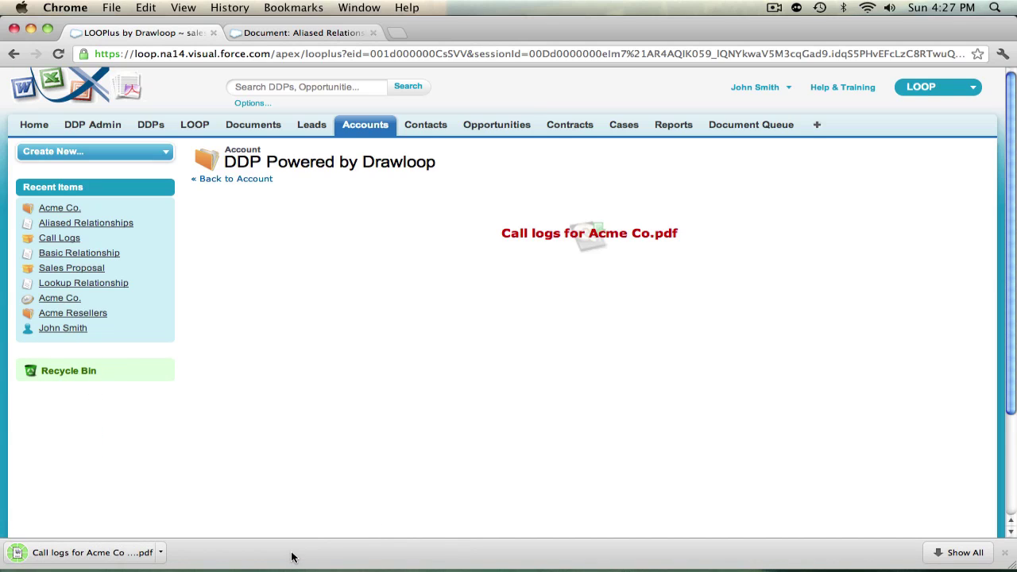
pyautogui.click(80, 554)
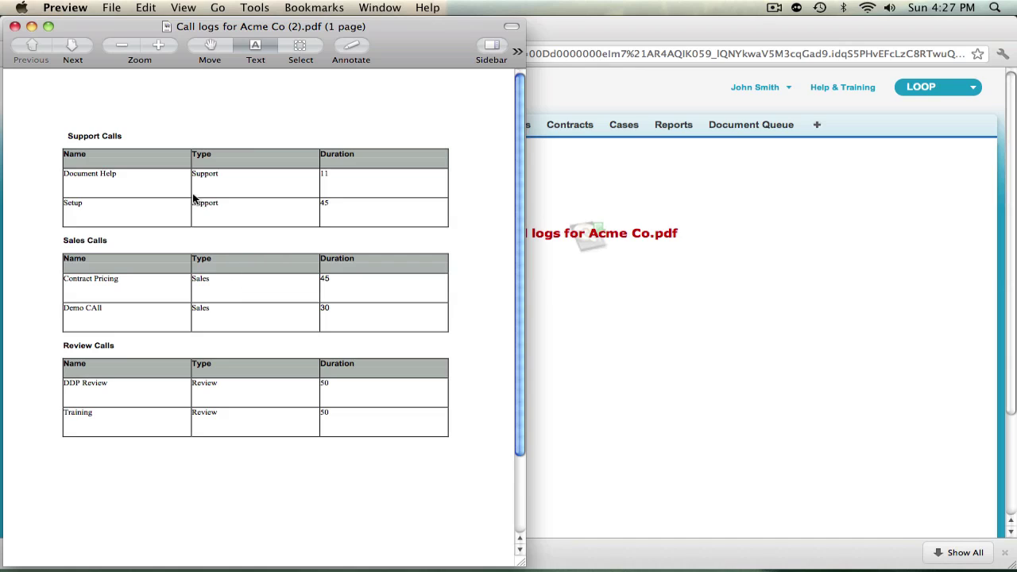